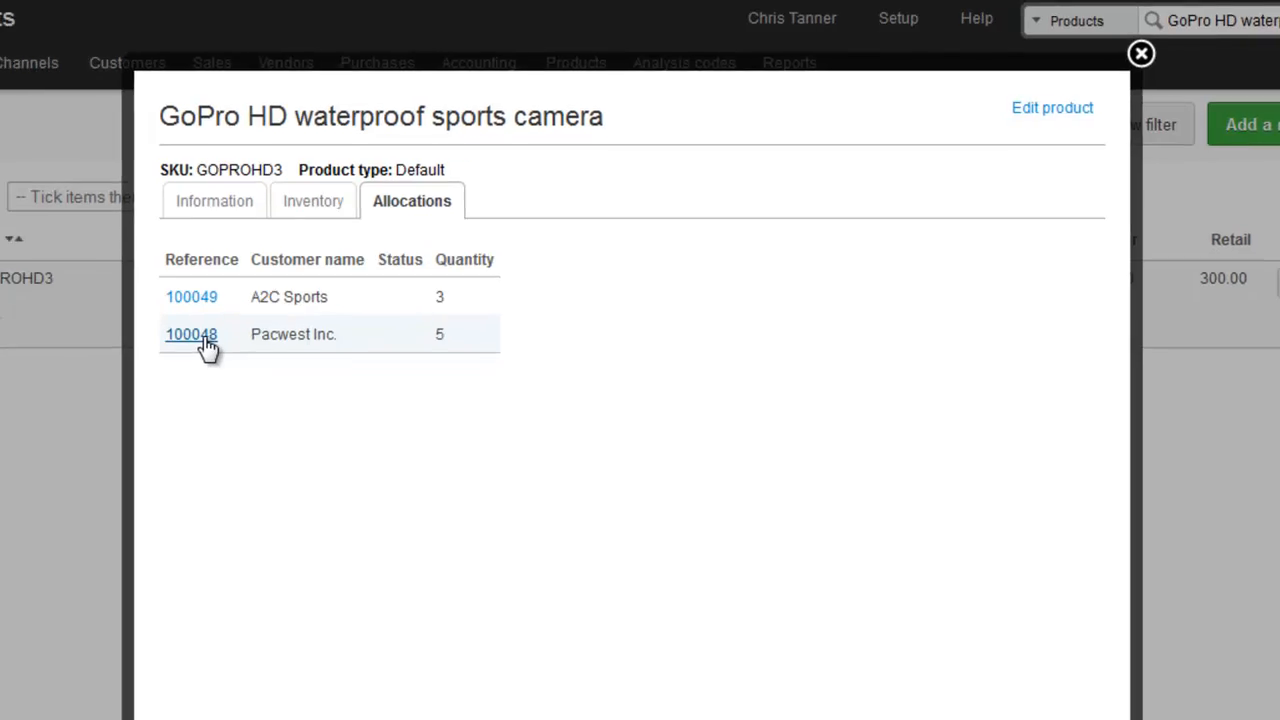
Open the list of sales orders from the Consignment sales status.
click(290, 279)
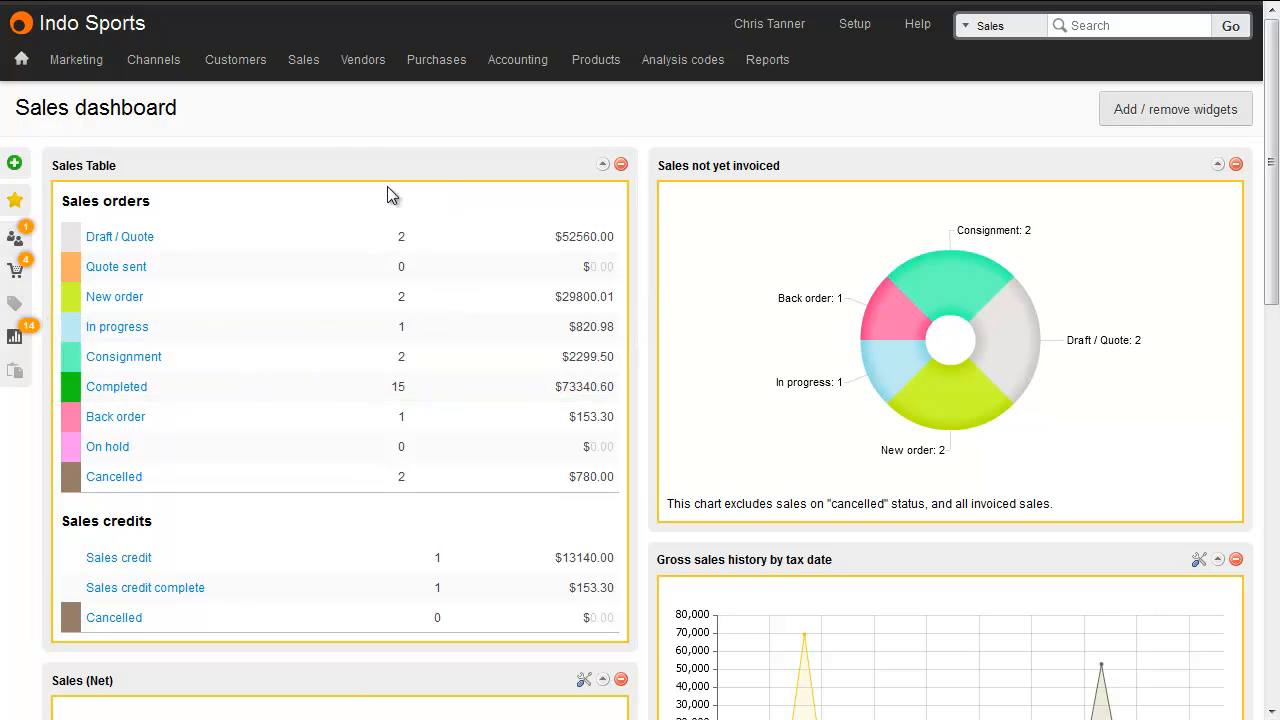
mouse_move(305, 62)
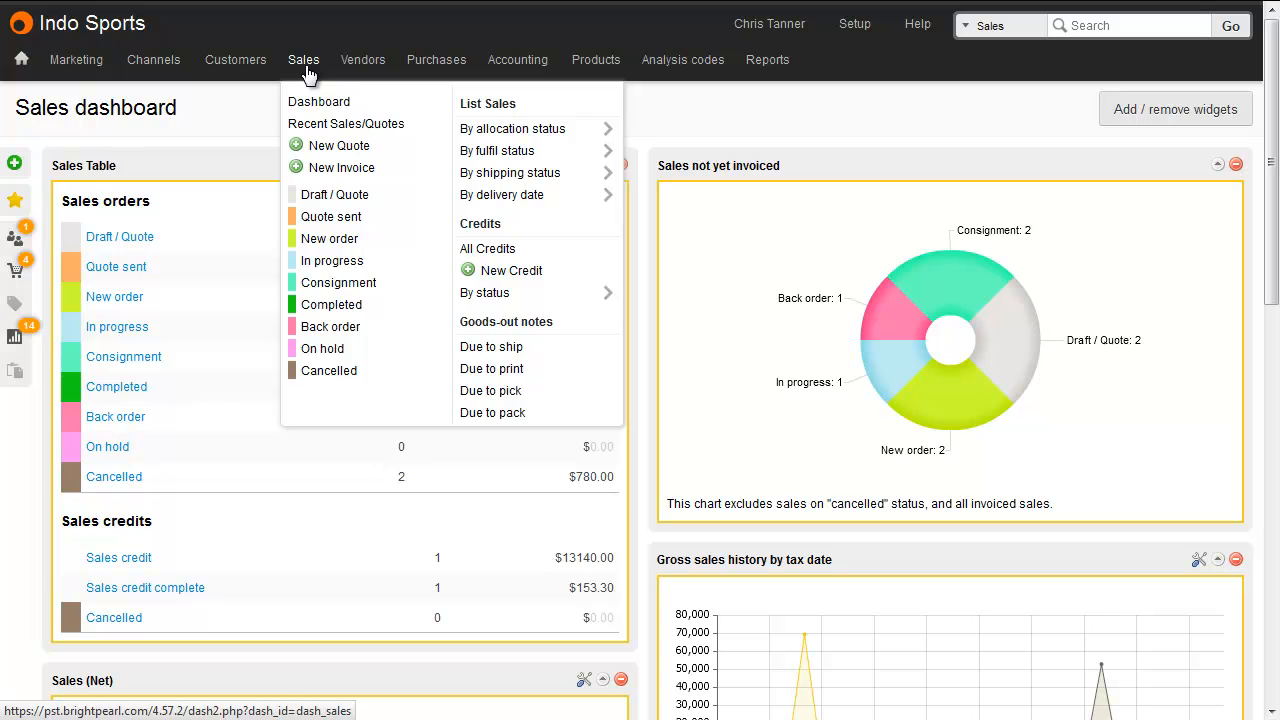
click(367, 287)
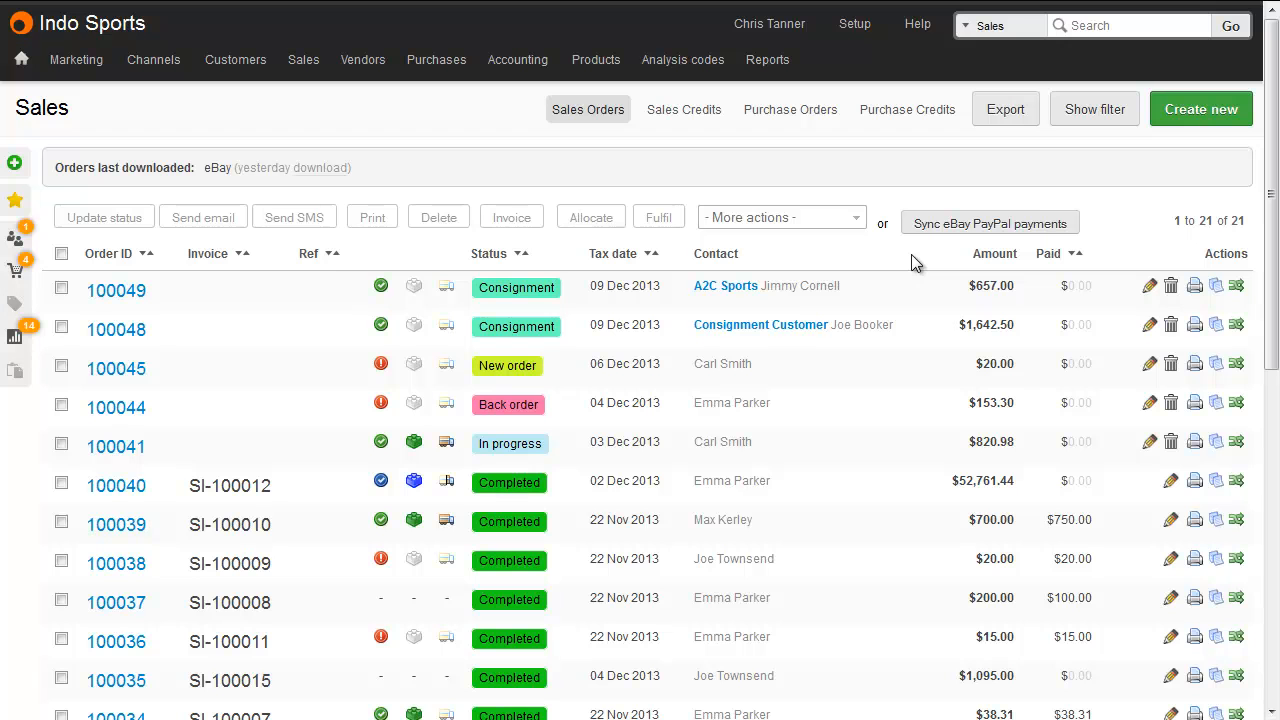
Filter the sales orders to every order status except Consignment, Completed and Cancelled.
click(61, 253)
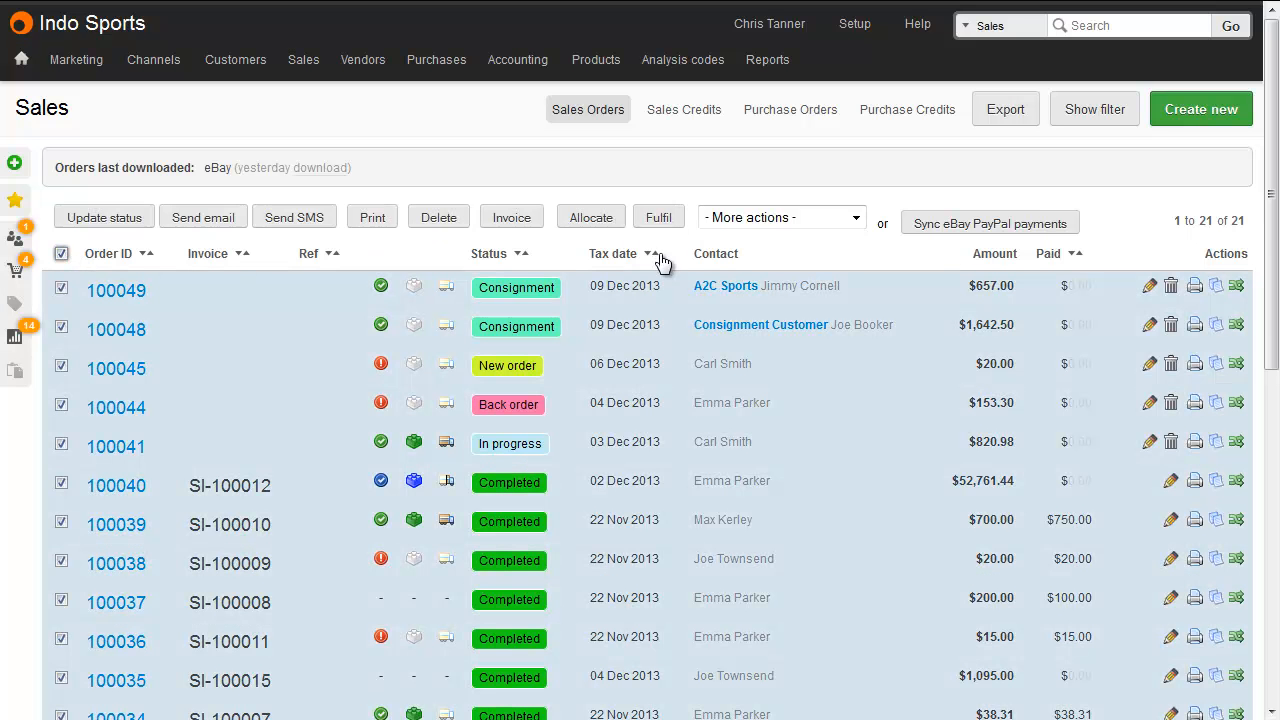
click(1095, 109)
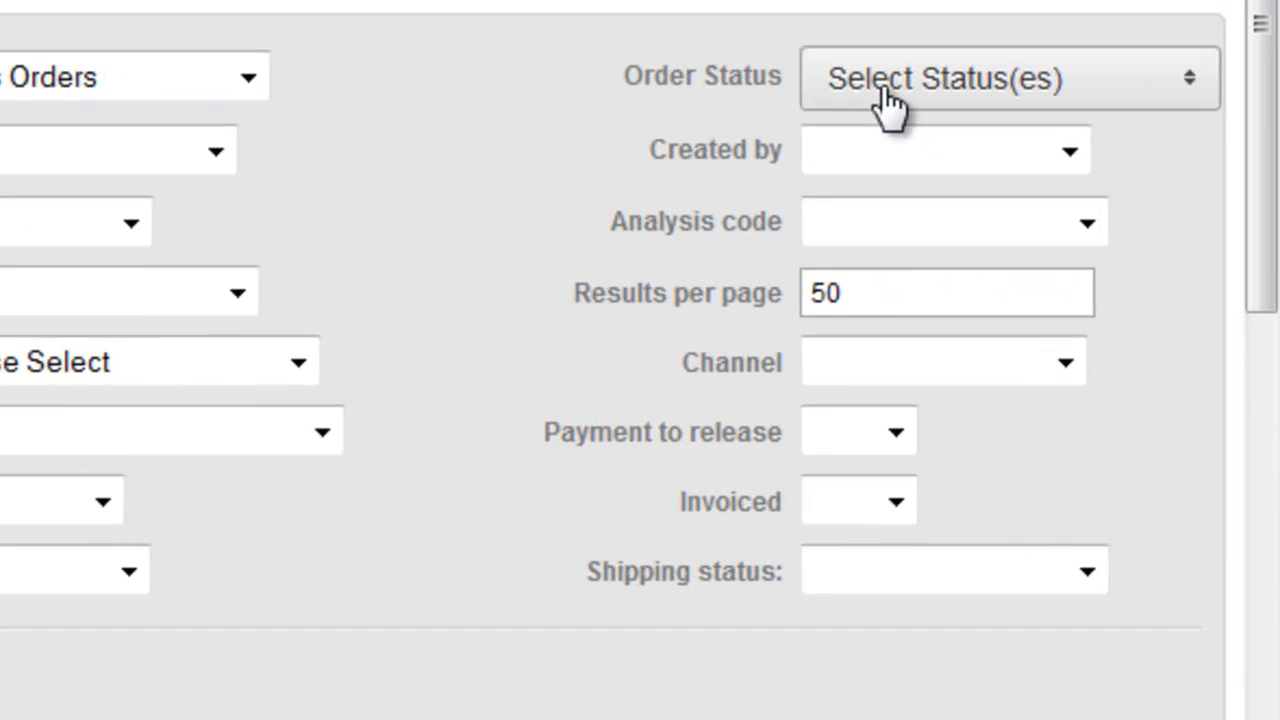
click(887, 100)
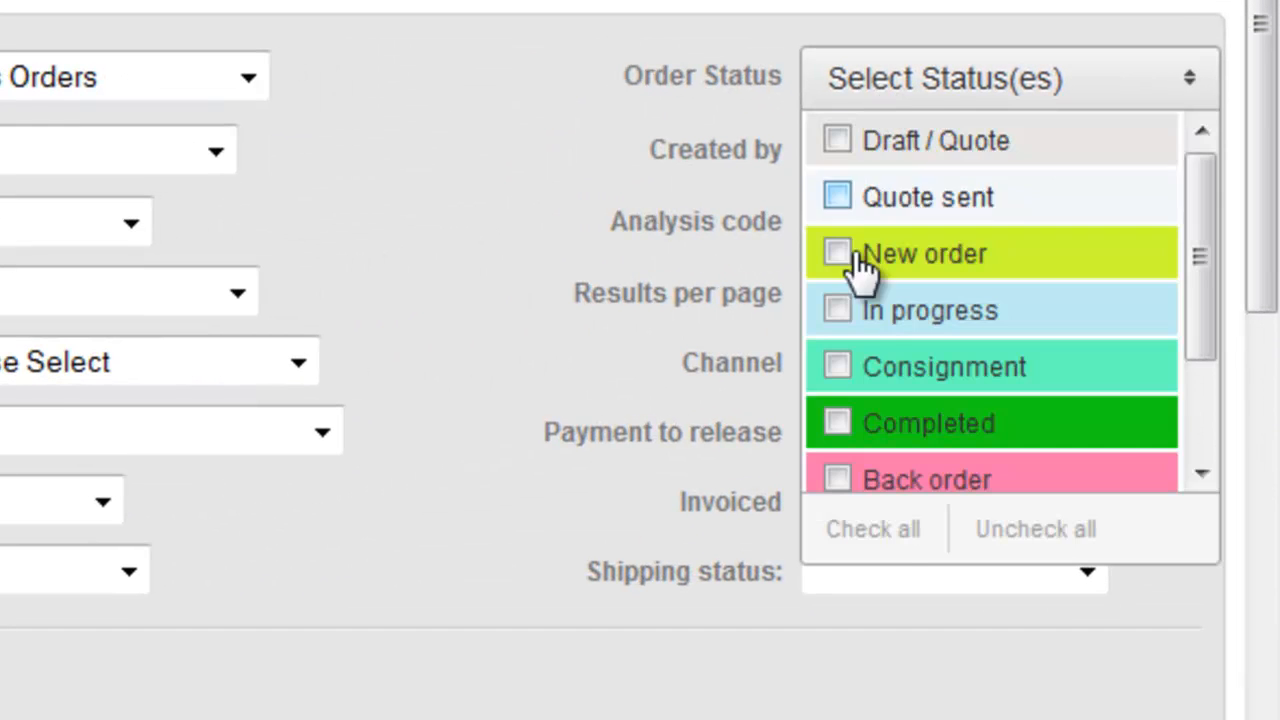
click(875, 530)
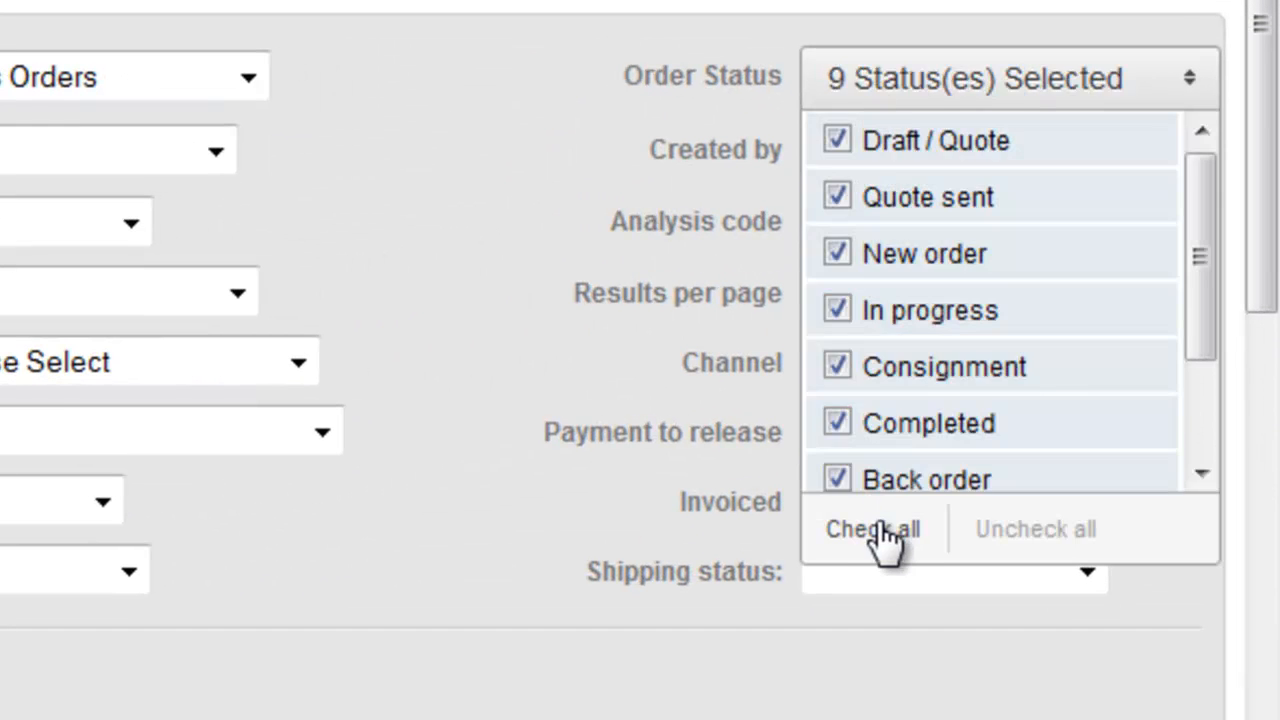
click(930, 382)
scroll(935, 390, down, 2)
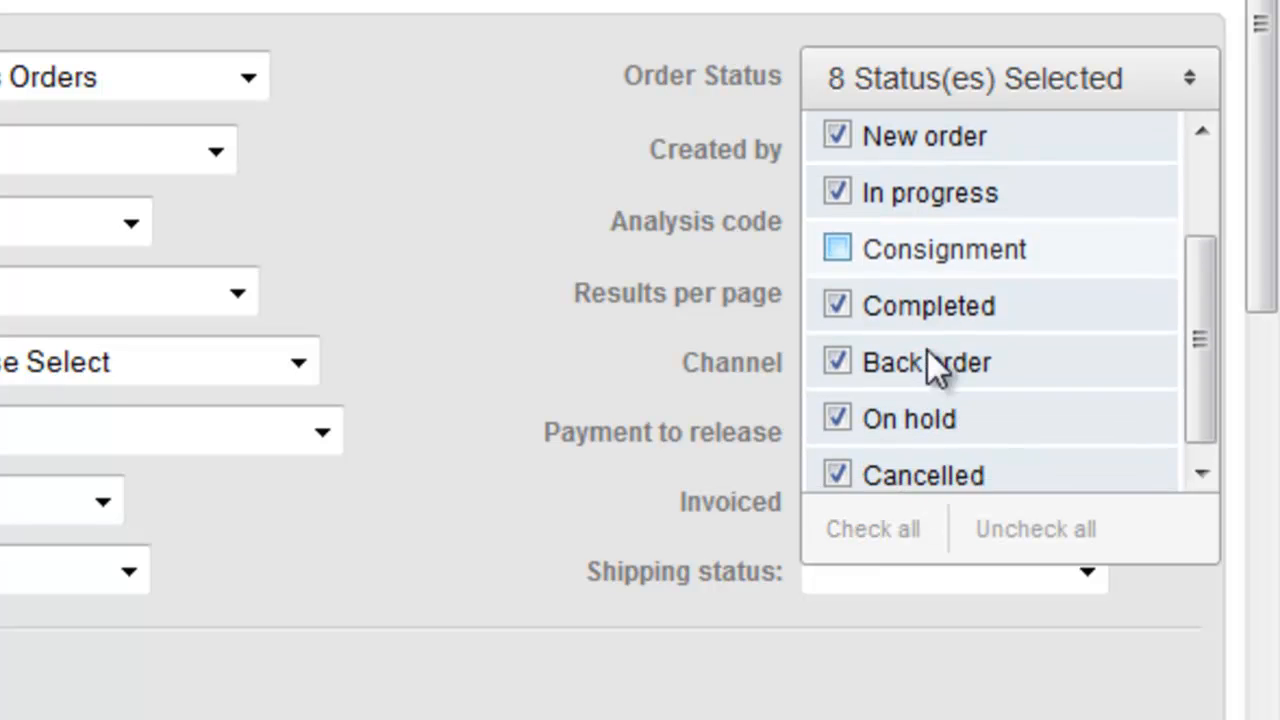
click(935, 300)
click(924, 464)
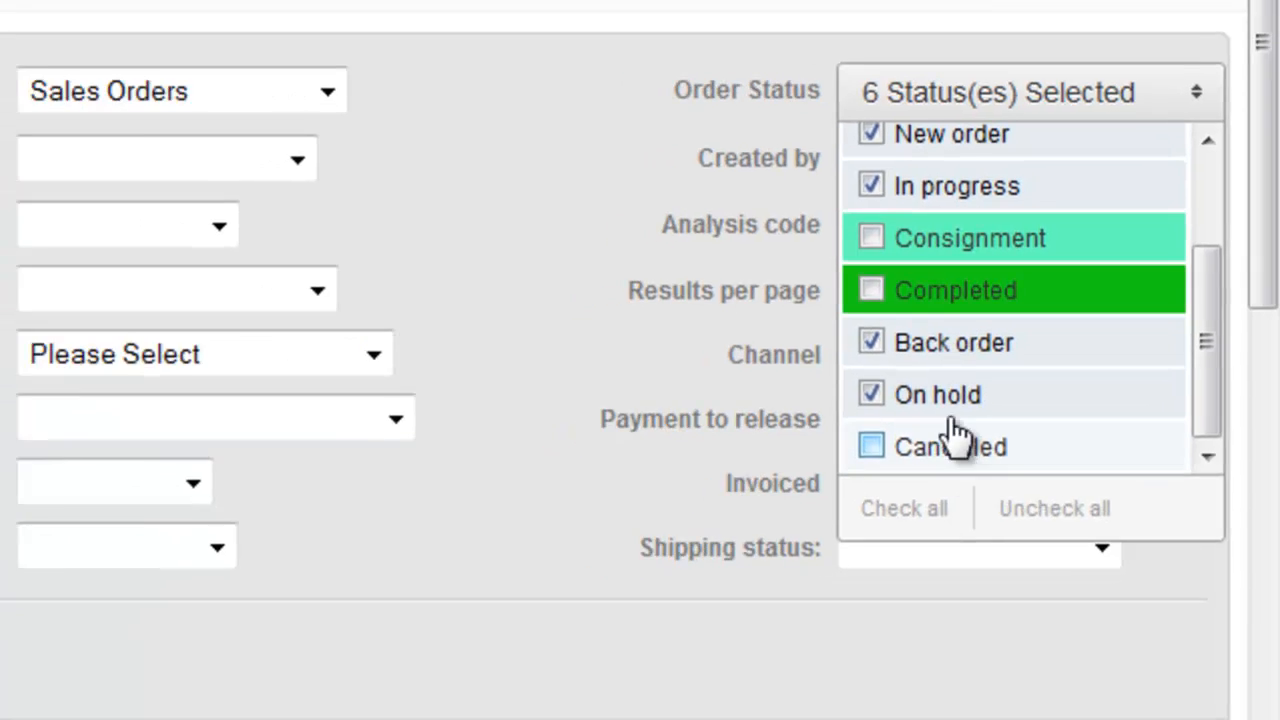
click(1187, 521)
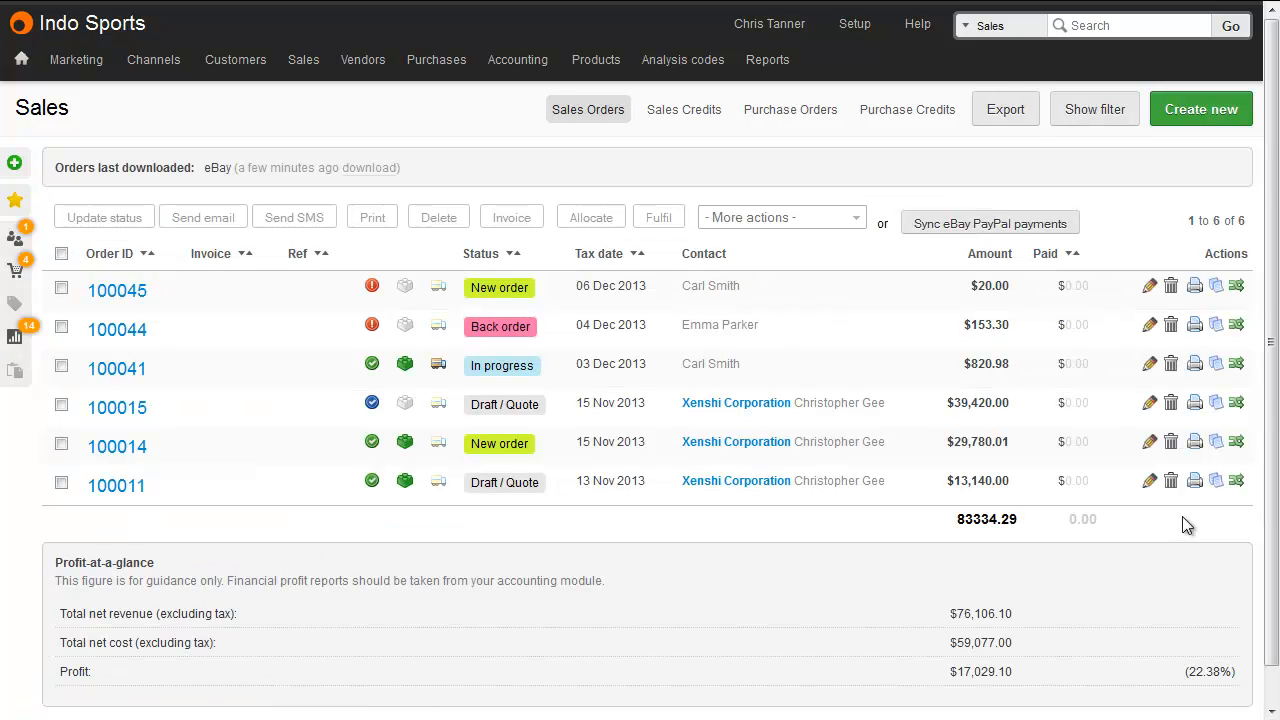
Select all the filtered orders and fulfil them.
click(61, 253)
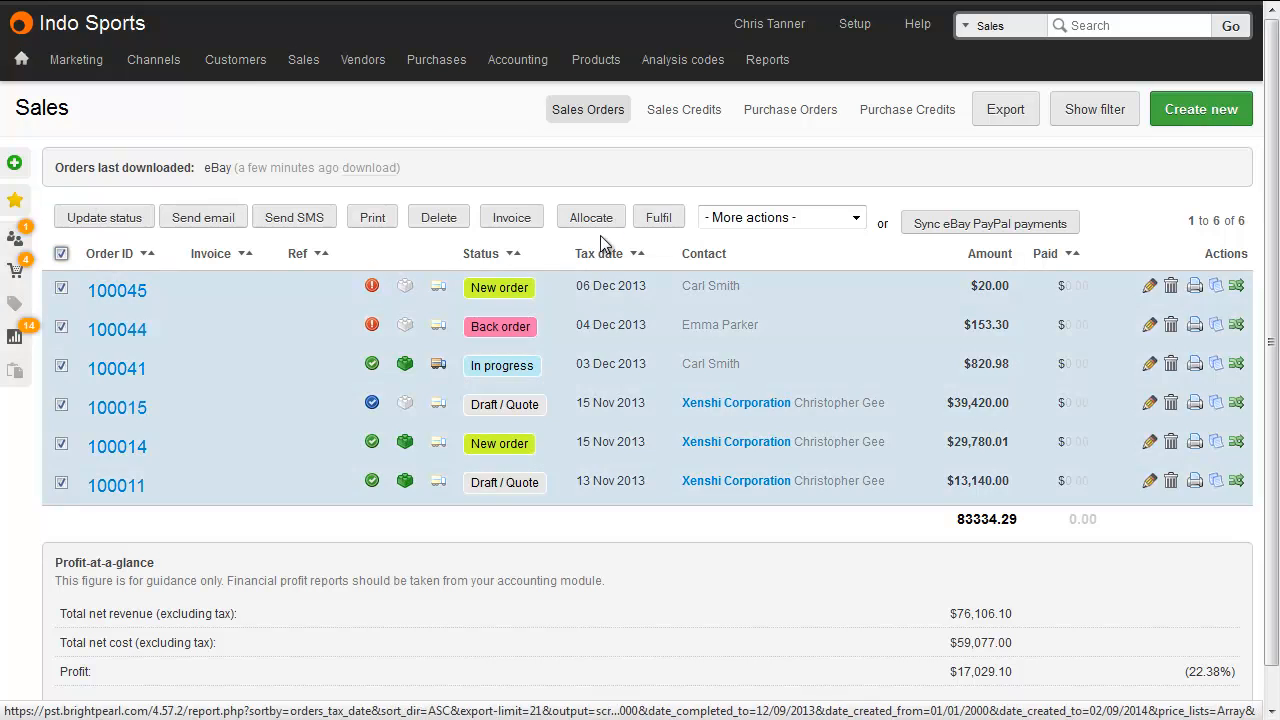
click(652, 217)
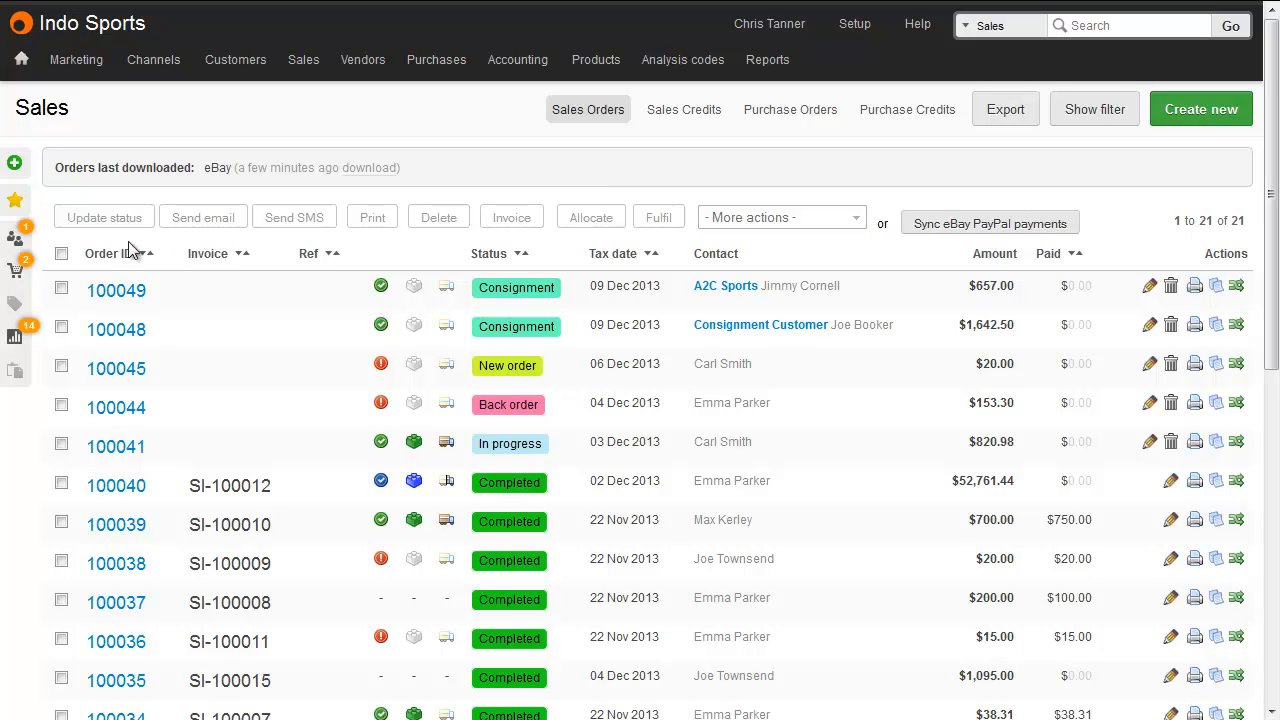
Open the report of consignment sales not updated in 30 days and filter it to GoPro HD waterproof sports camera on Consignment status.
mouse_move(18, 268)
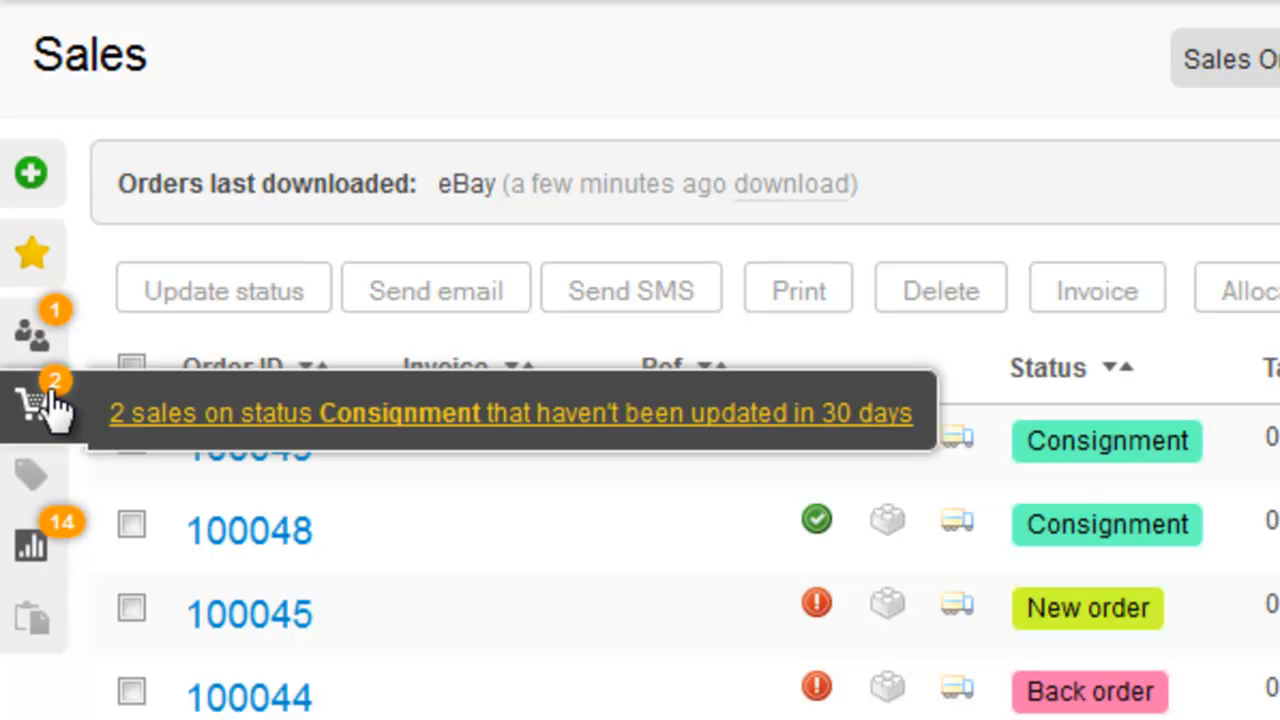
click(391, 412)
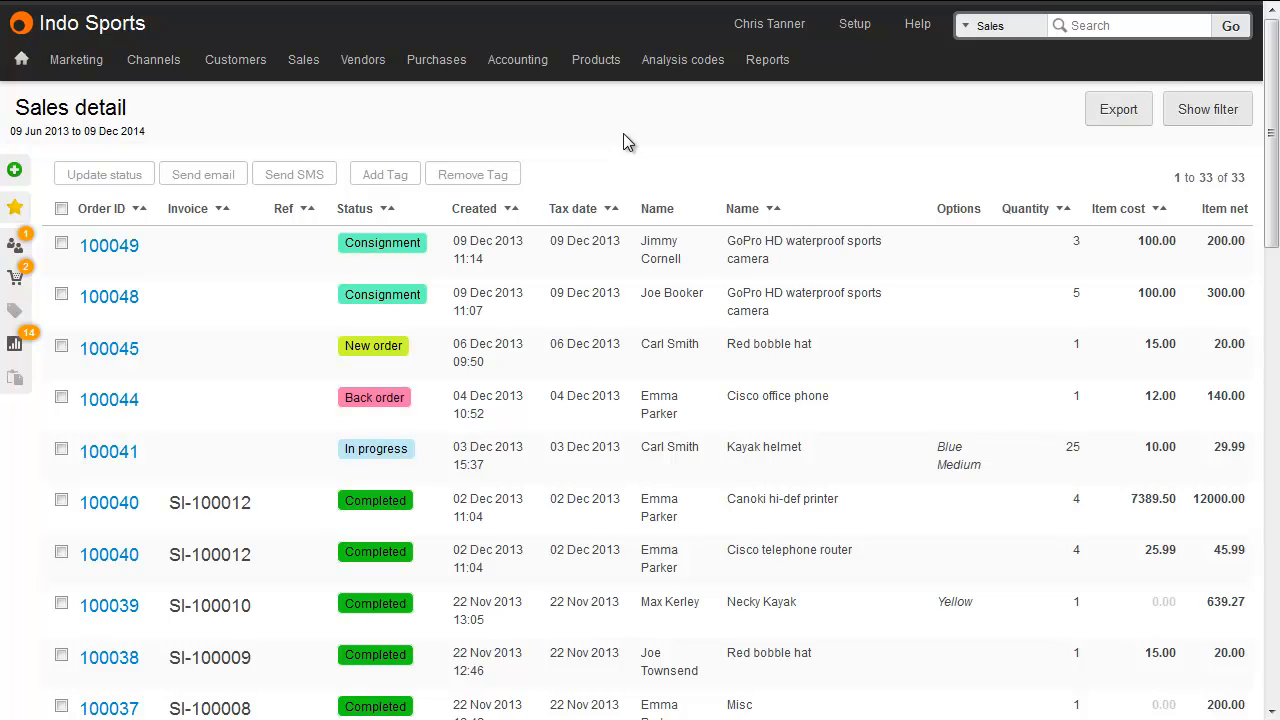
mouse_move(765, 64)
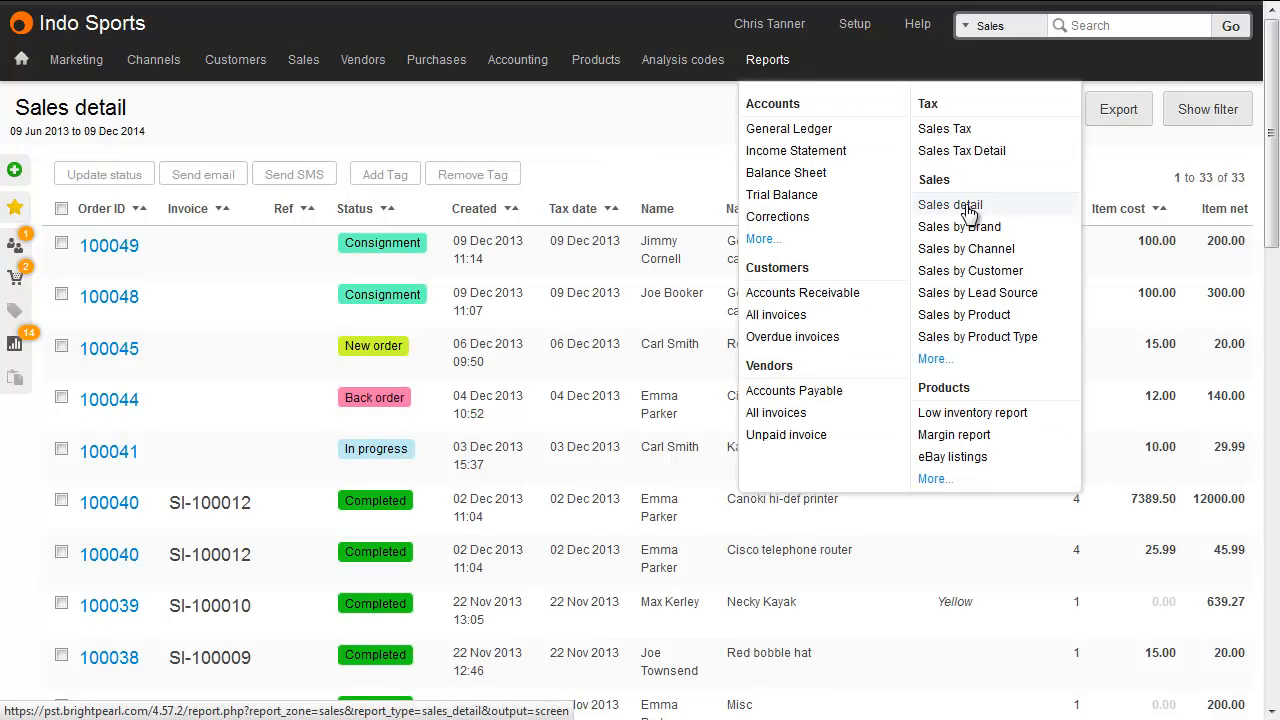
click(1192, 116)
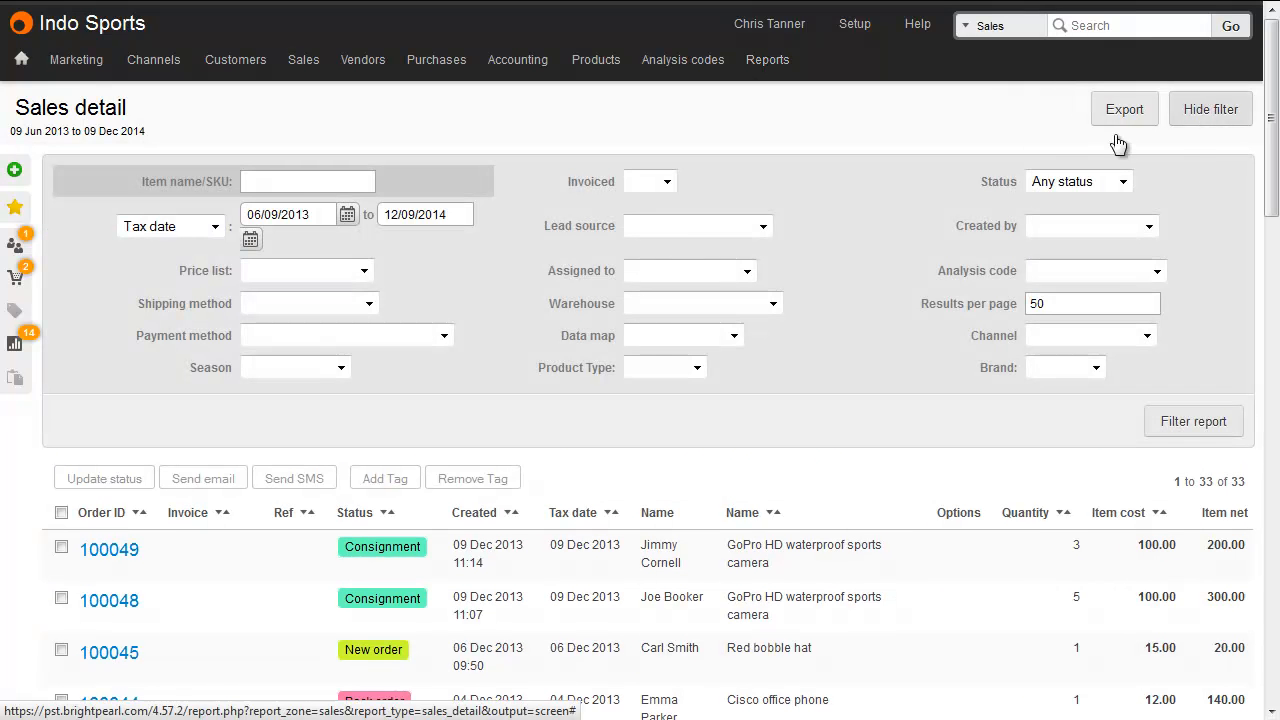
click(349, 183)
text(GoPro HD waterproof sports camera)
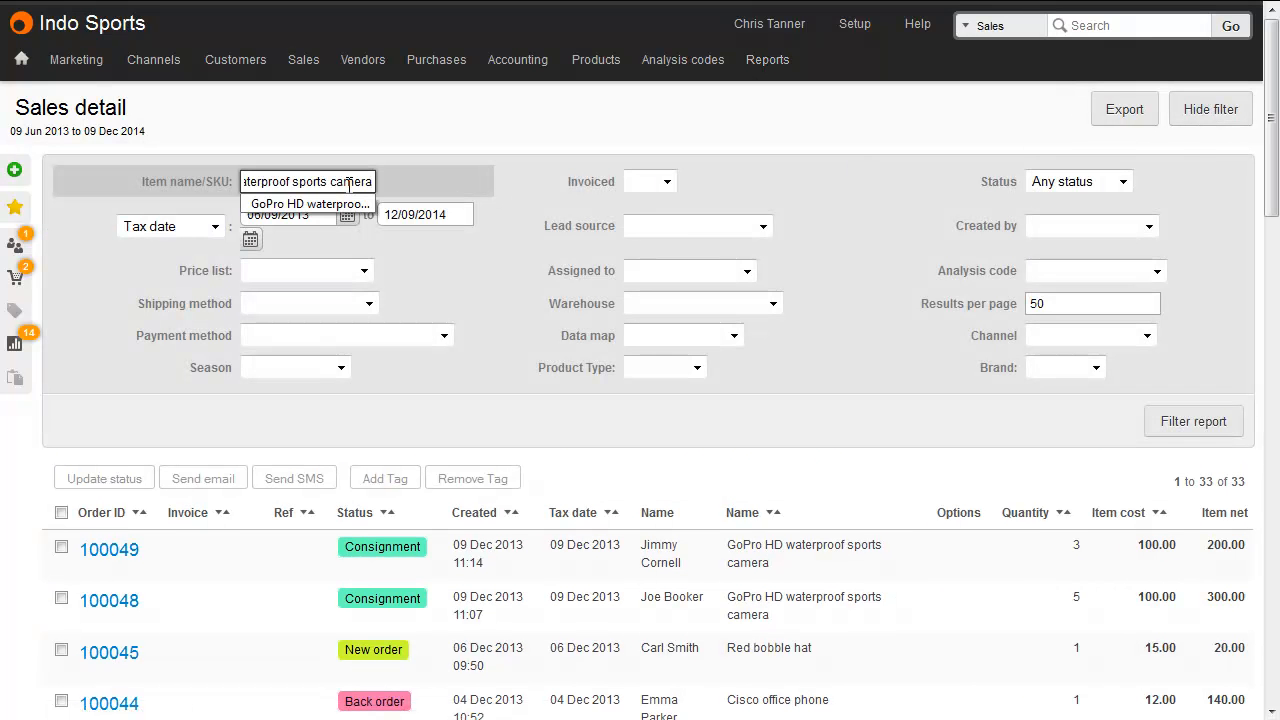
click(383, 160)
click(1108, 182)
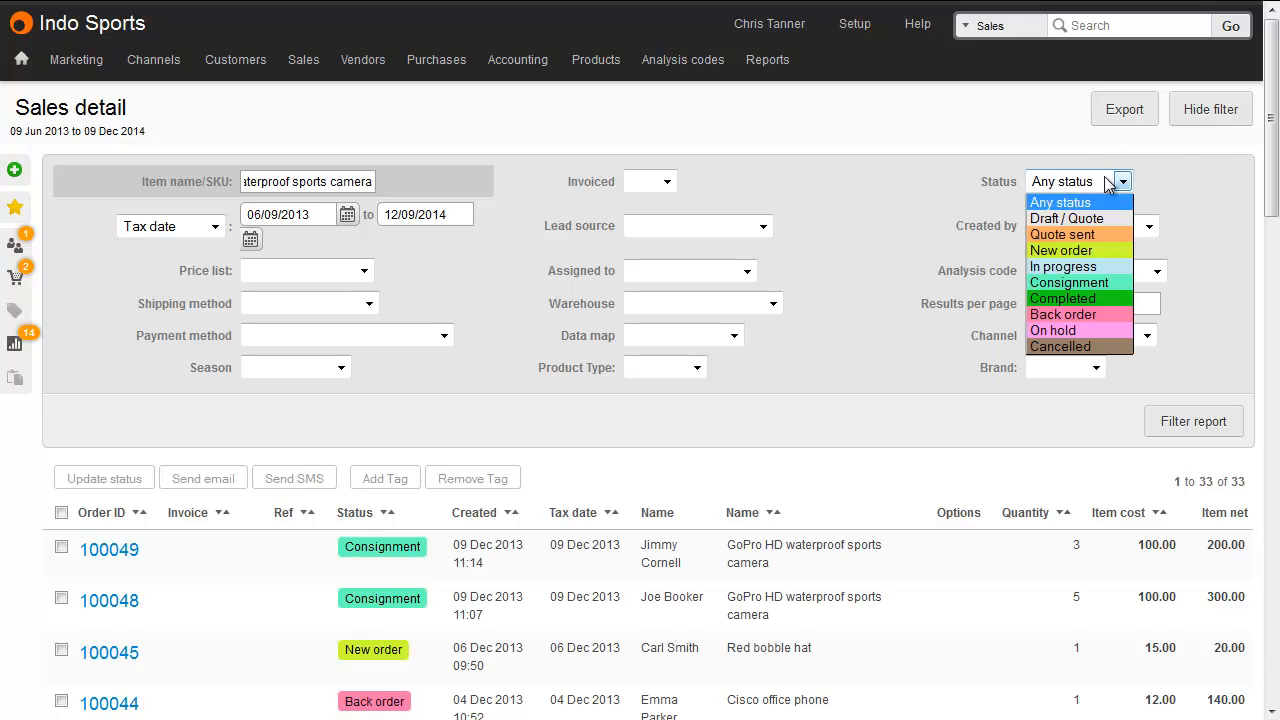
click(1090, 282)
click(1199, 427)
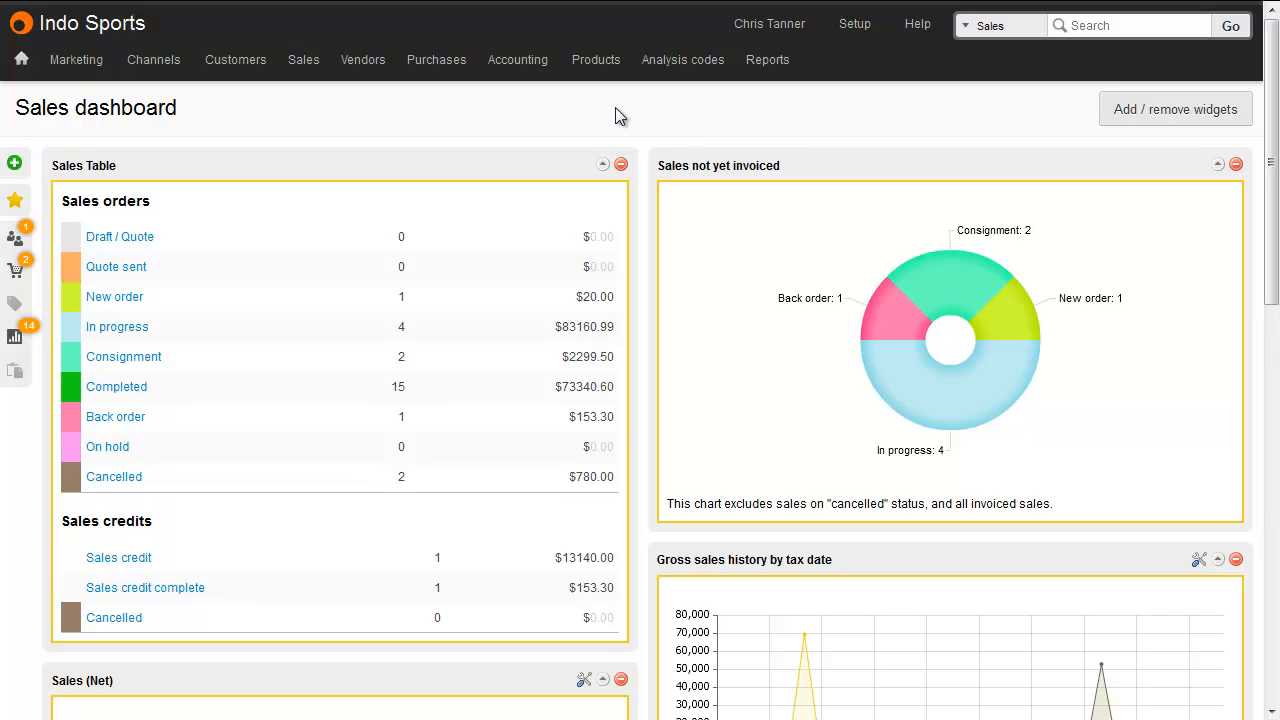
Create a new quote for the A2C Sports buyer and add a GoPro HD waterproof sports camera line.
mouse_move(320, 59)
click(316, 147)
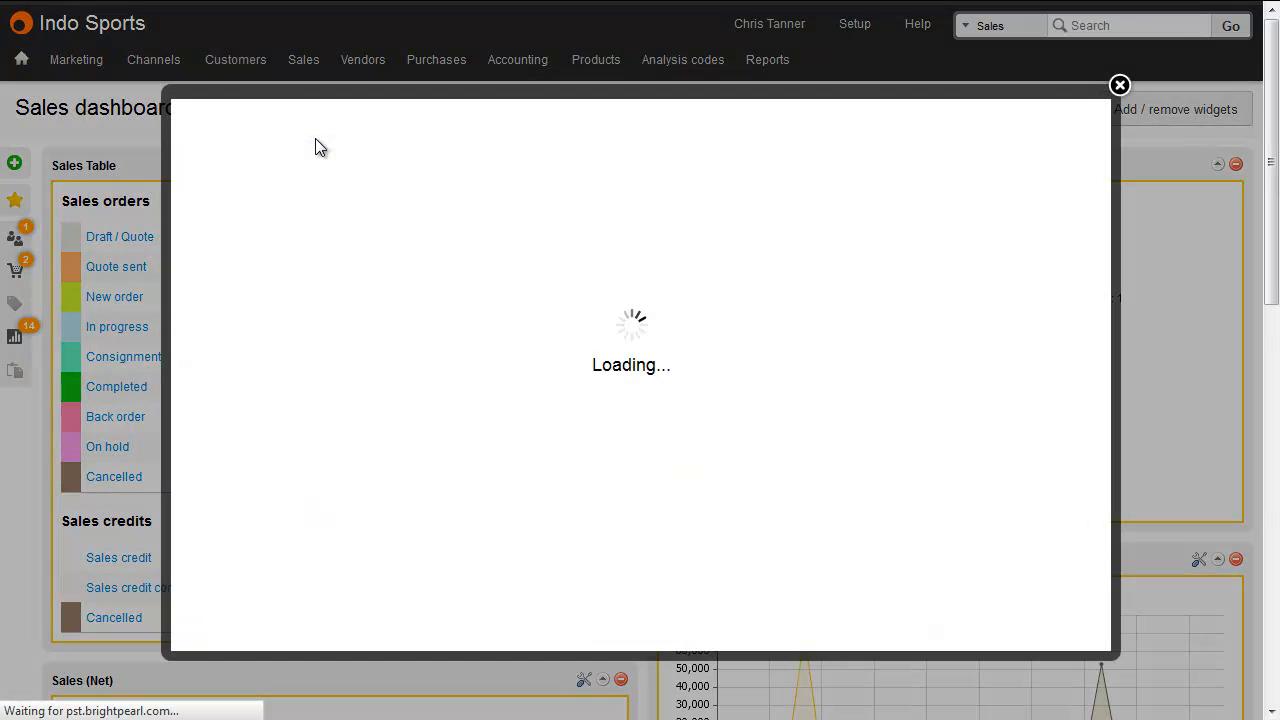
text(jimmy)
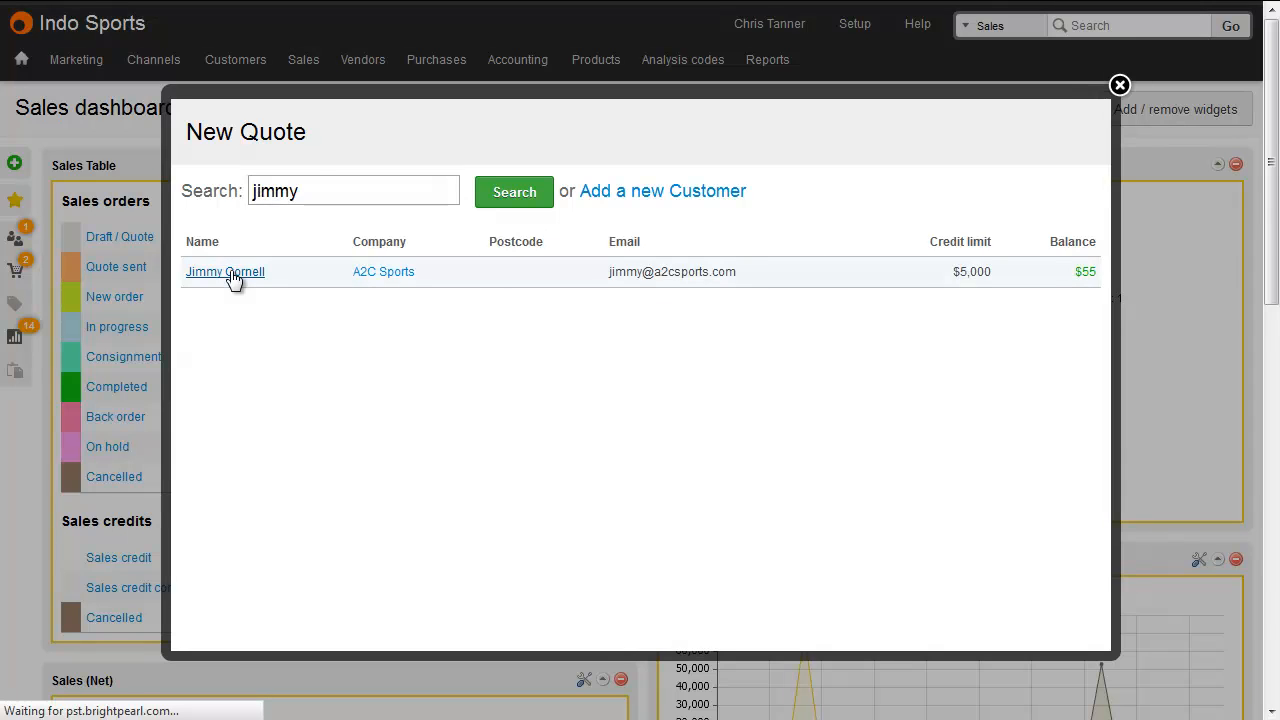
click(232, 278)
click(143, 514)
text(gopro)
click(131, 536)
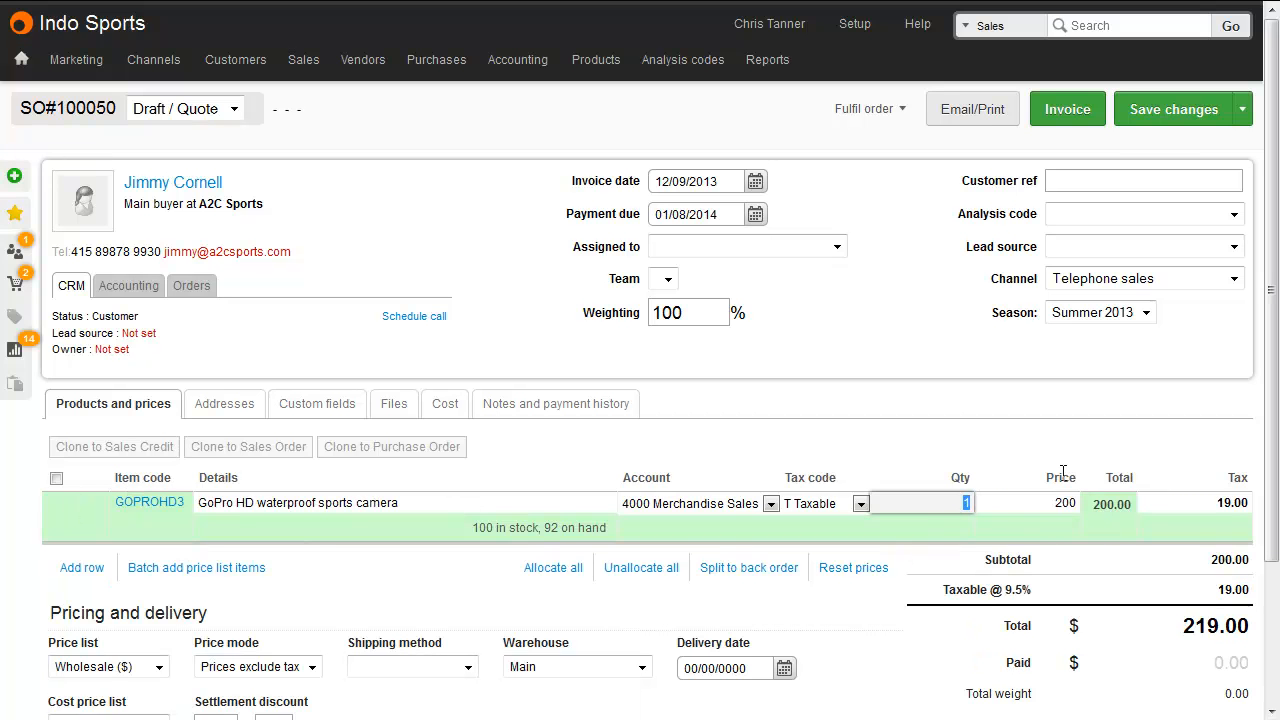
Save the quote, then fulfil the order and mark it as shipped.
click(1156, 108)
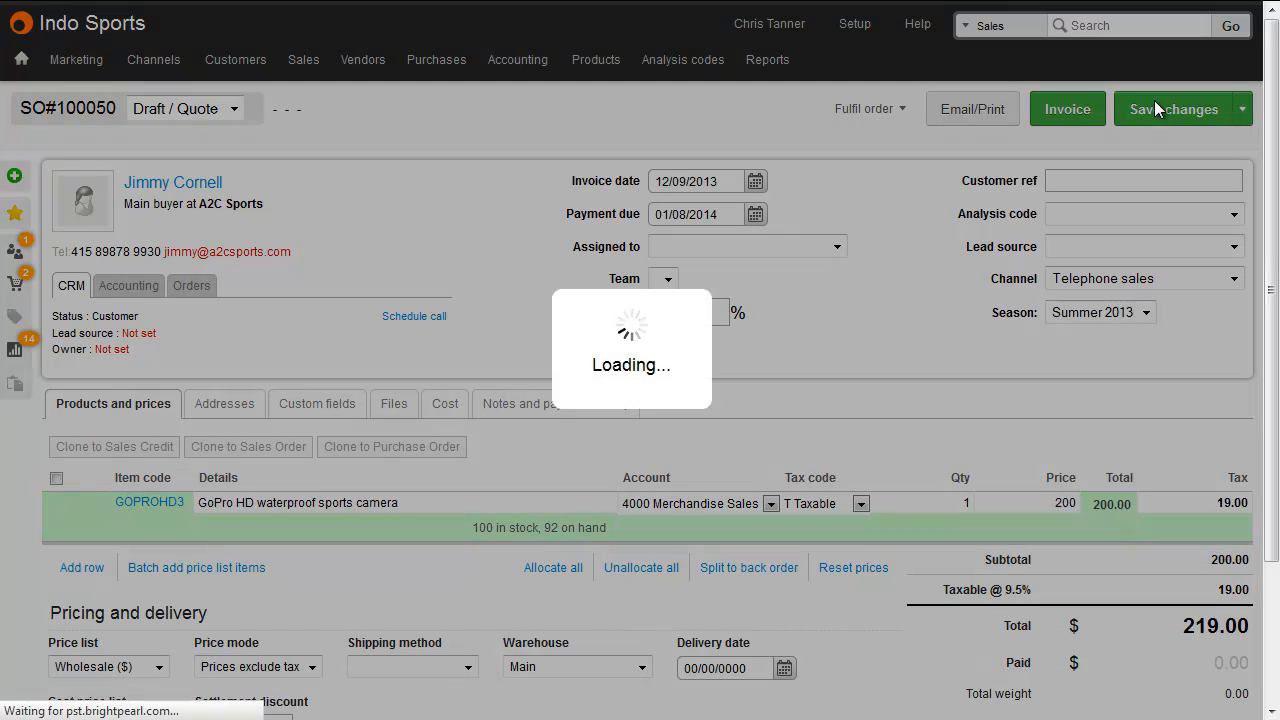
click(906, 110)
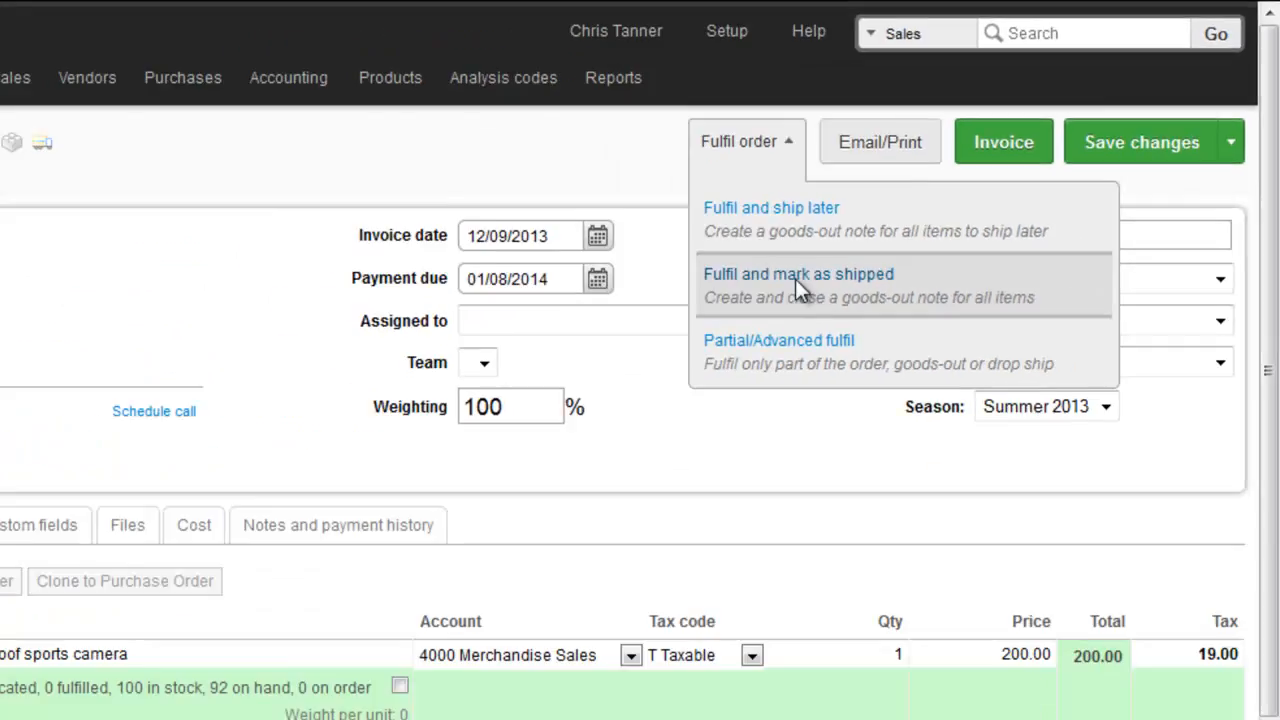
click(571, 430)
click(650, 307)
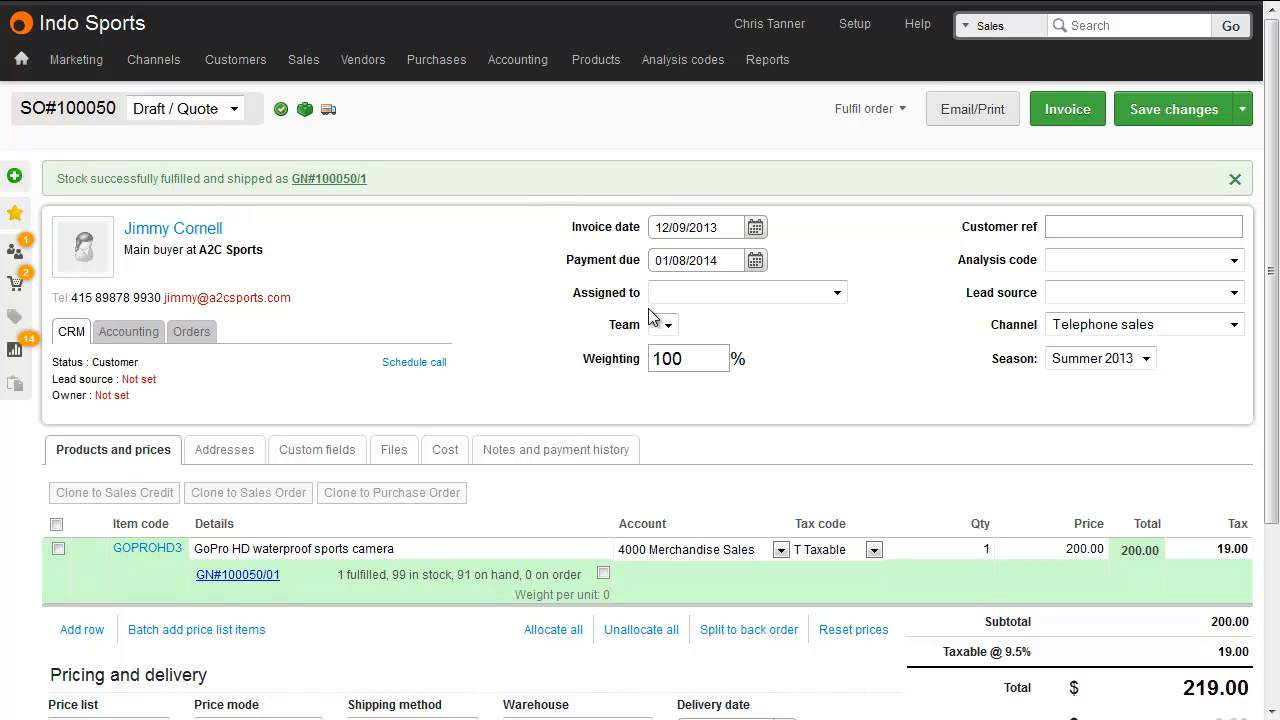
Invoice the order and email the invoice to the customer as an attached PDF file.
click(1066, 110)
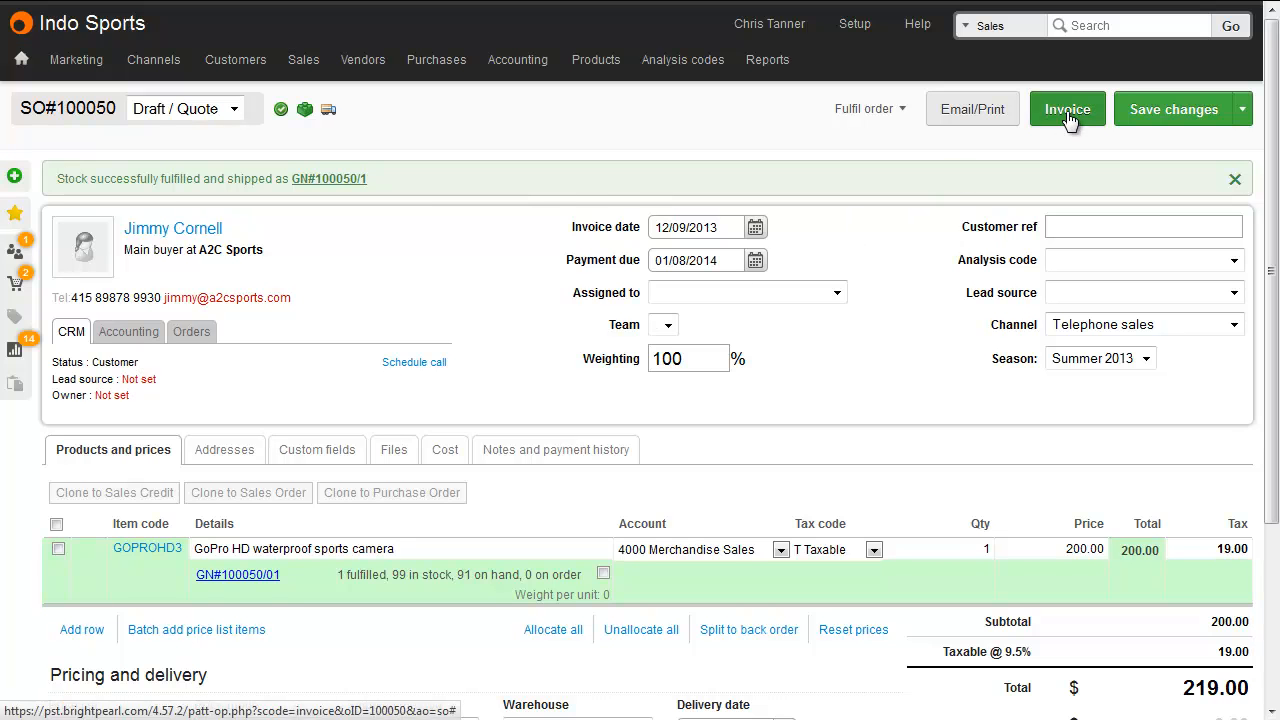
click(658, 306)
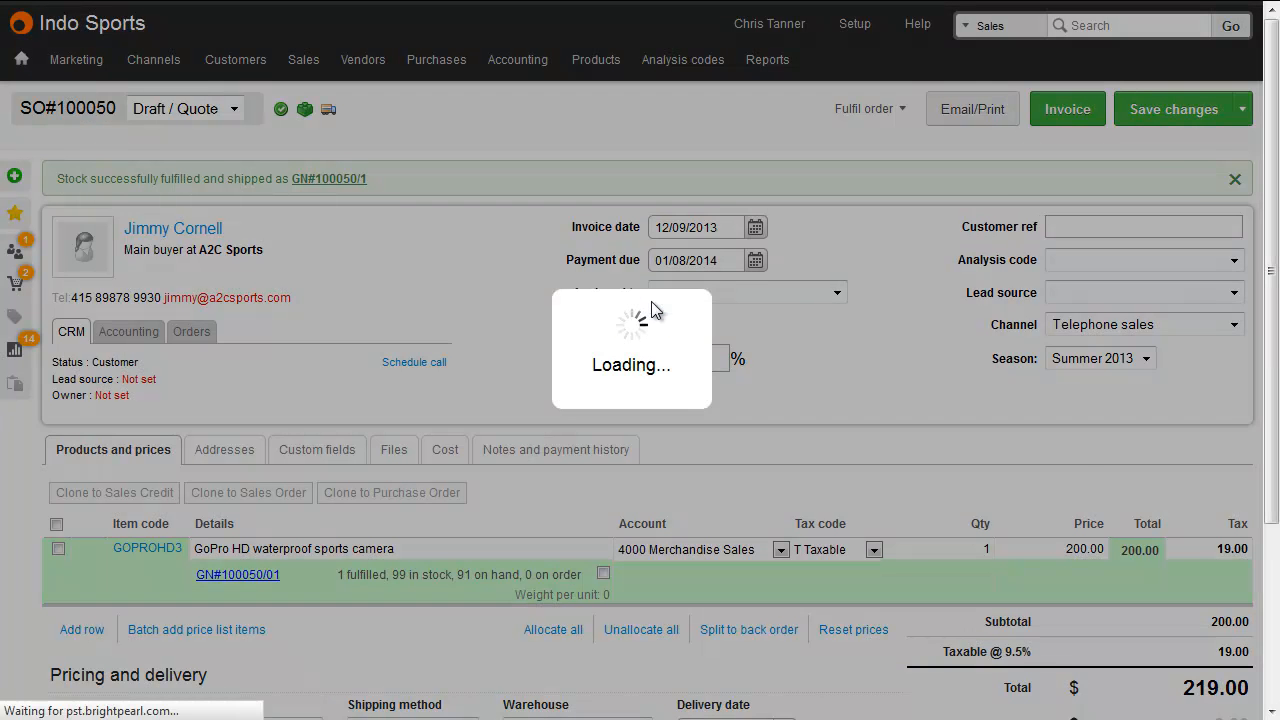
click(1050, 133)
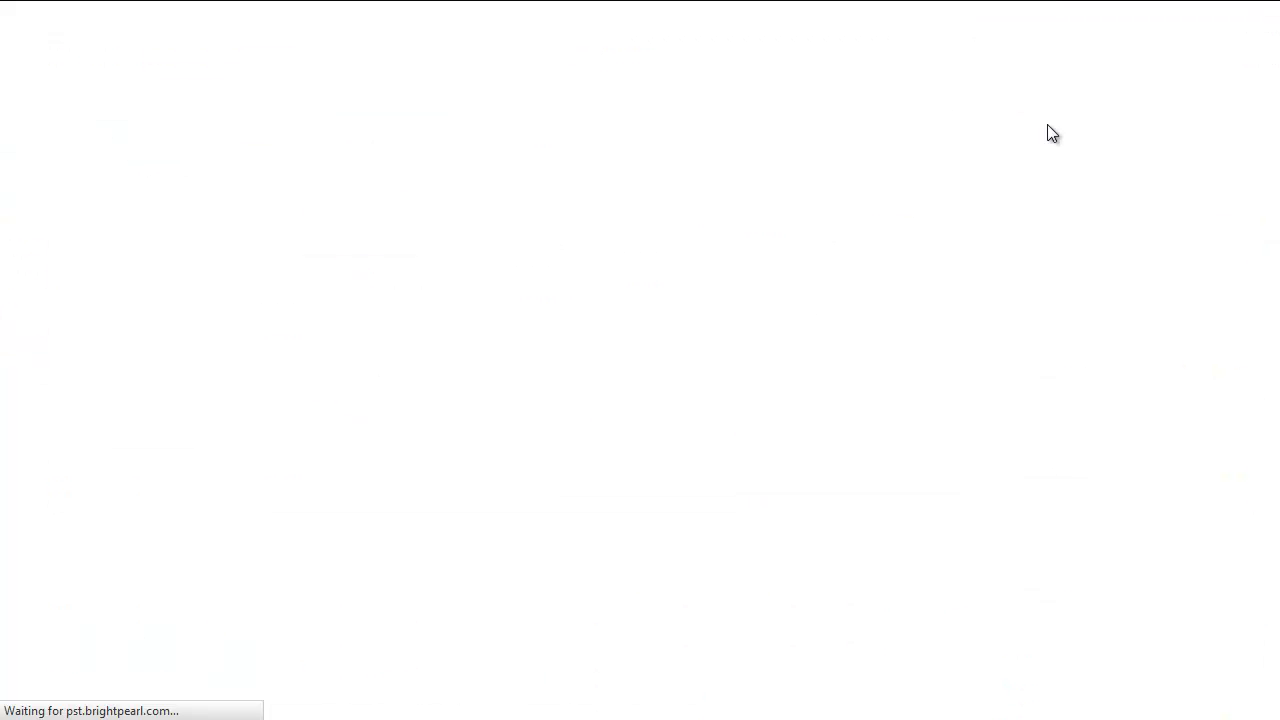
click(181, 34)
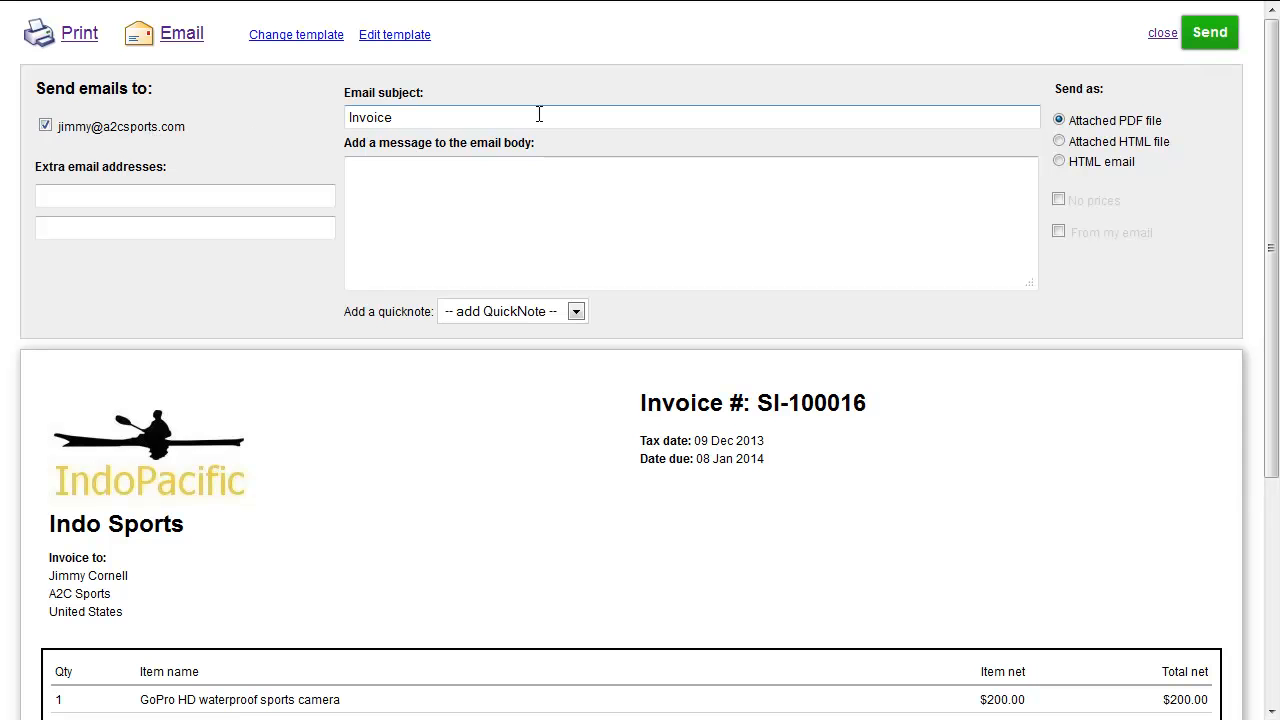
click(1210, 34)
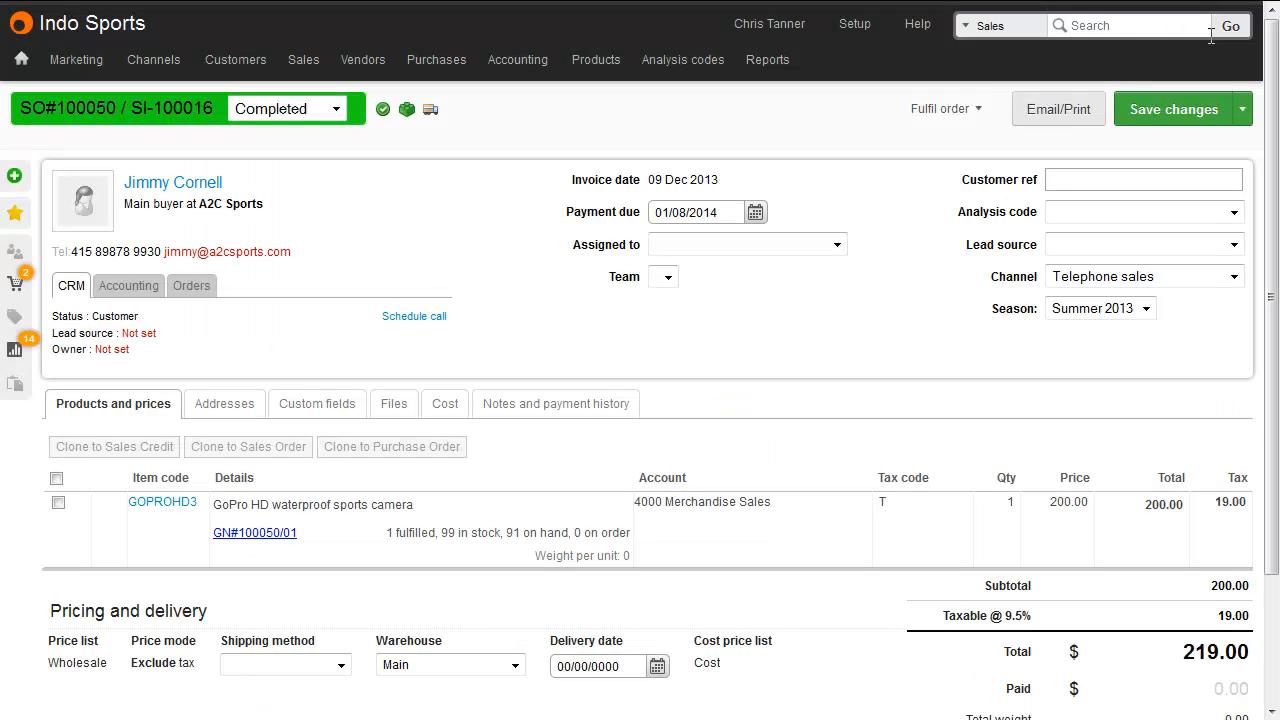
Open the customer's consignment order 100049, set the GoPro allocation to 2, and save changes.
click(203, 286)
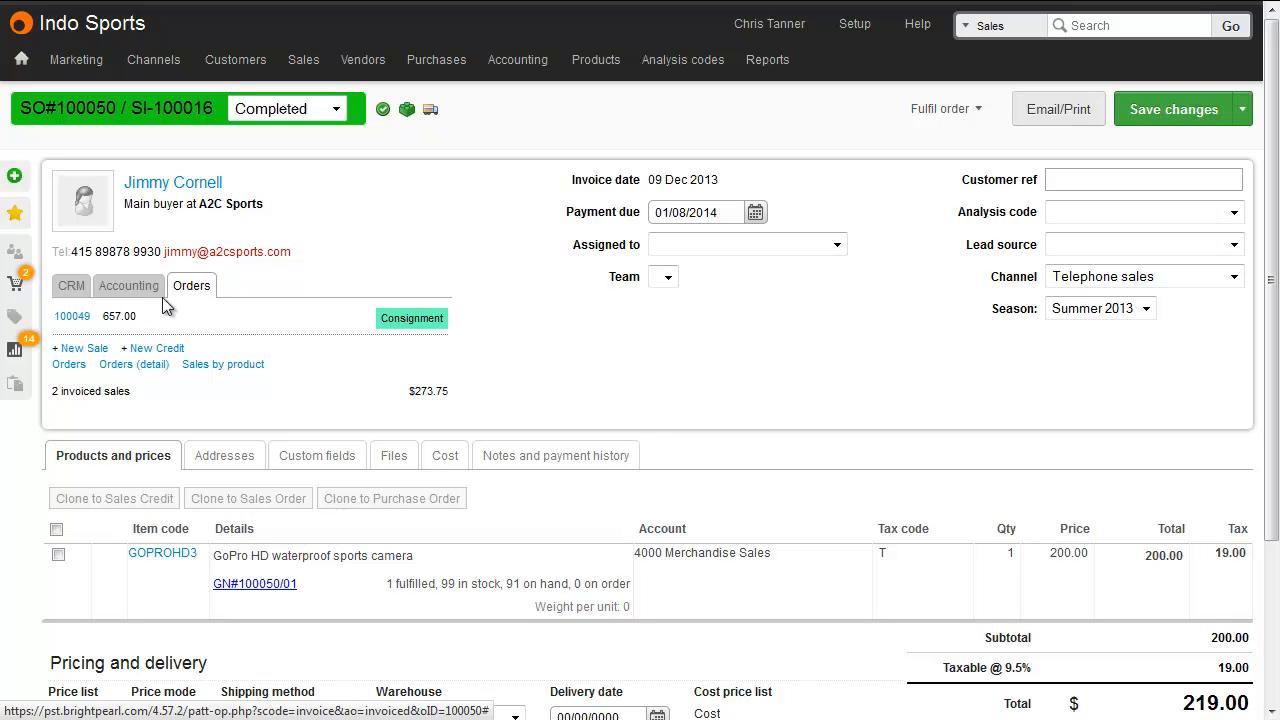
click(80, 320)
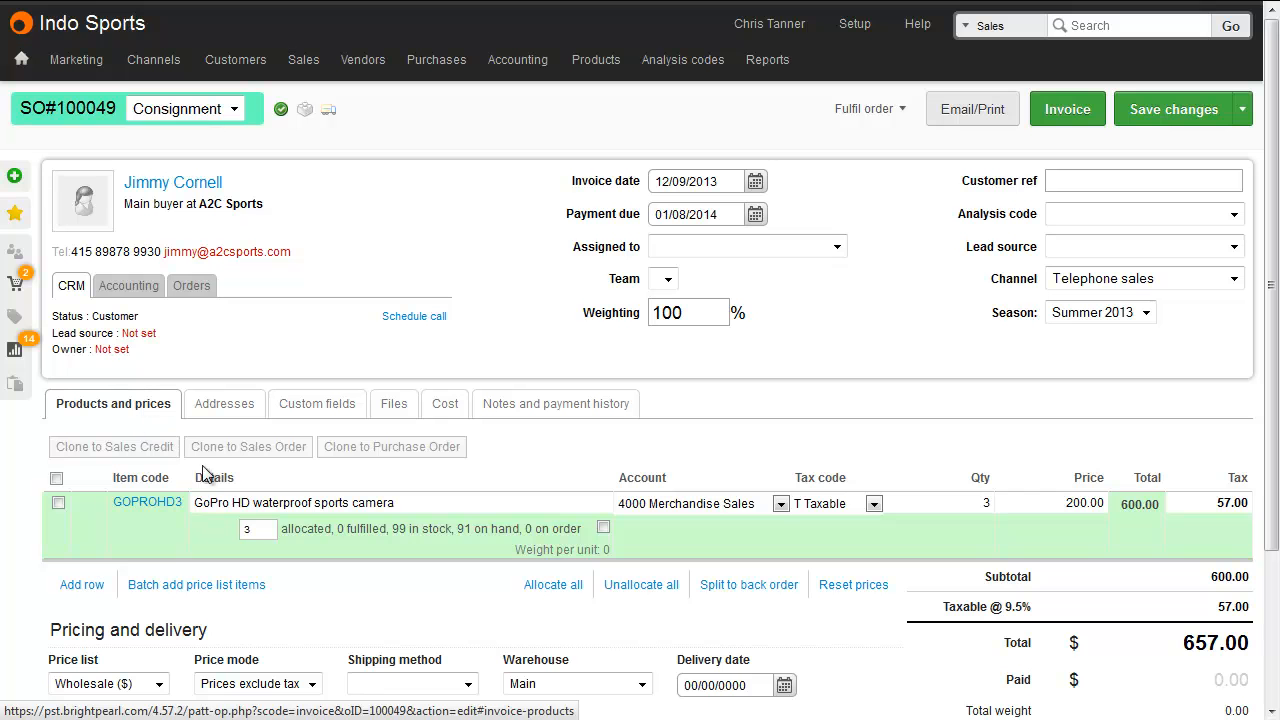
double_click(256, 530)
text(2)
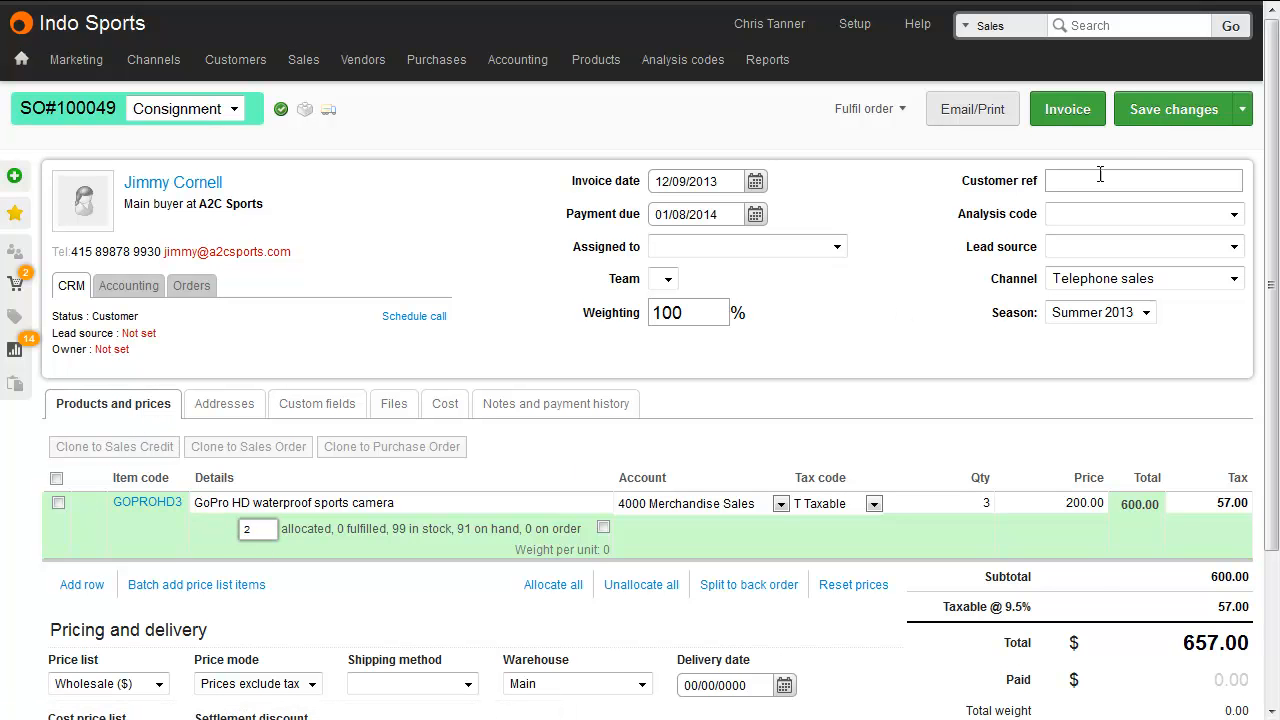
click(1151, 116)
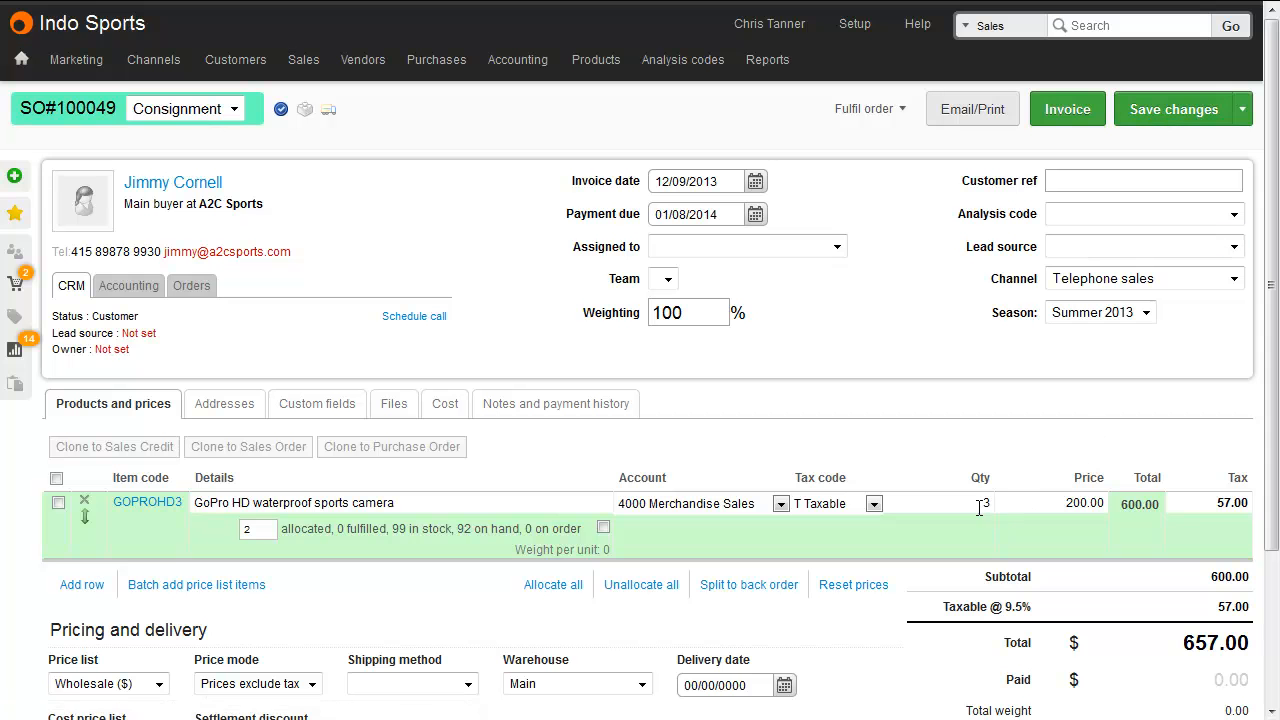
Set the GoPro line quantity on order 100049 to 2 and save changes.
click(985, 506)
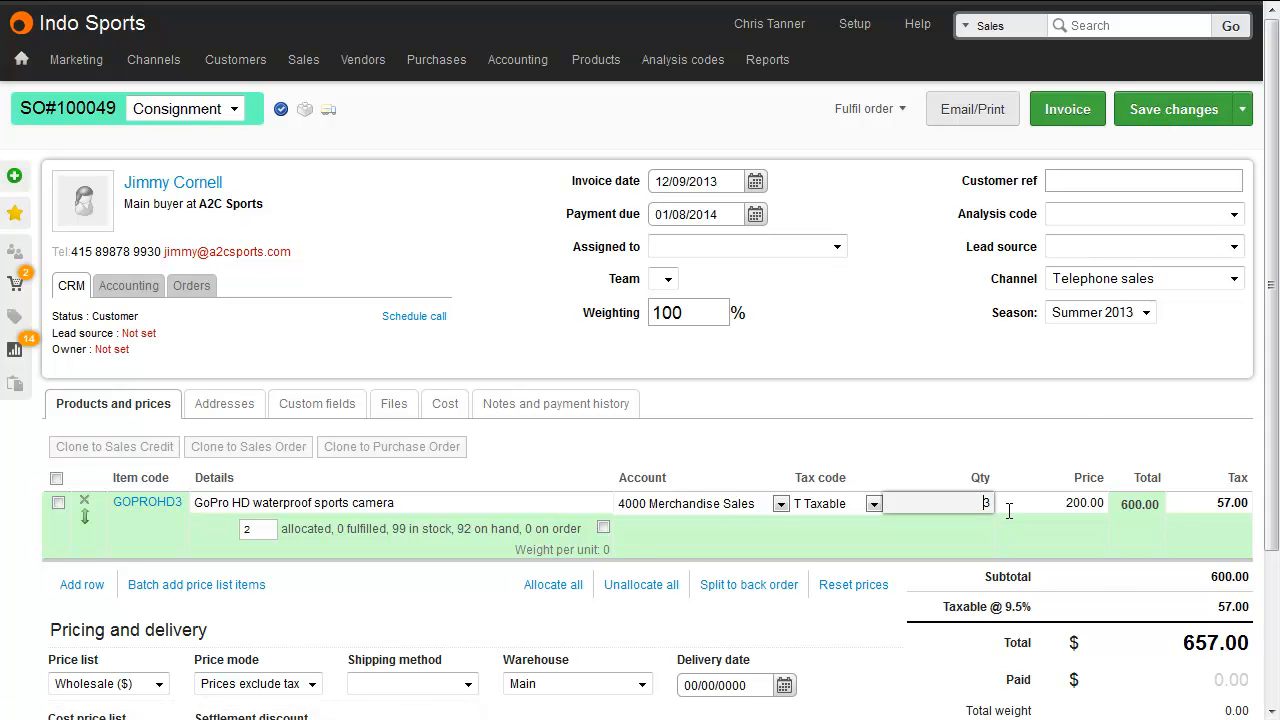
double_click(982, 504)
text(2)
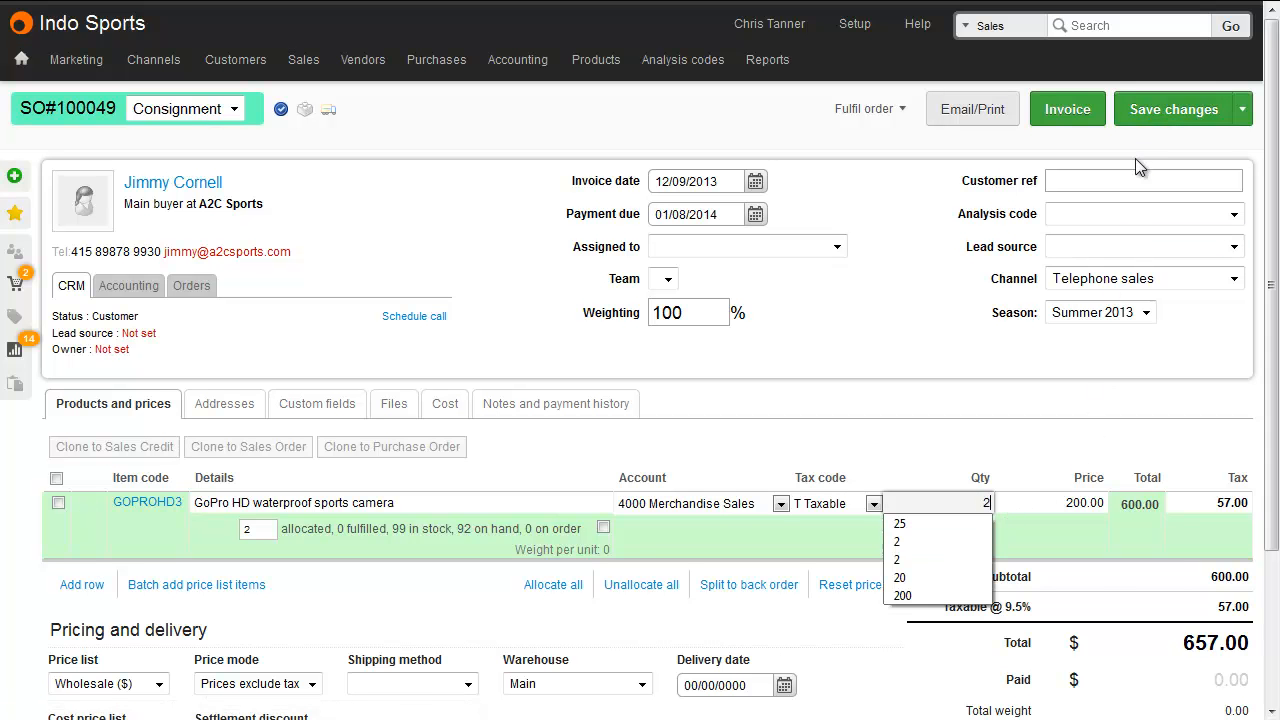
click(1150, 119)
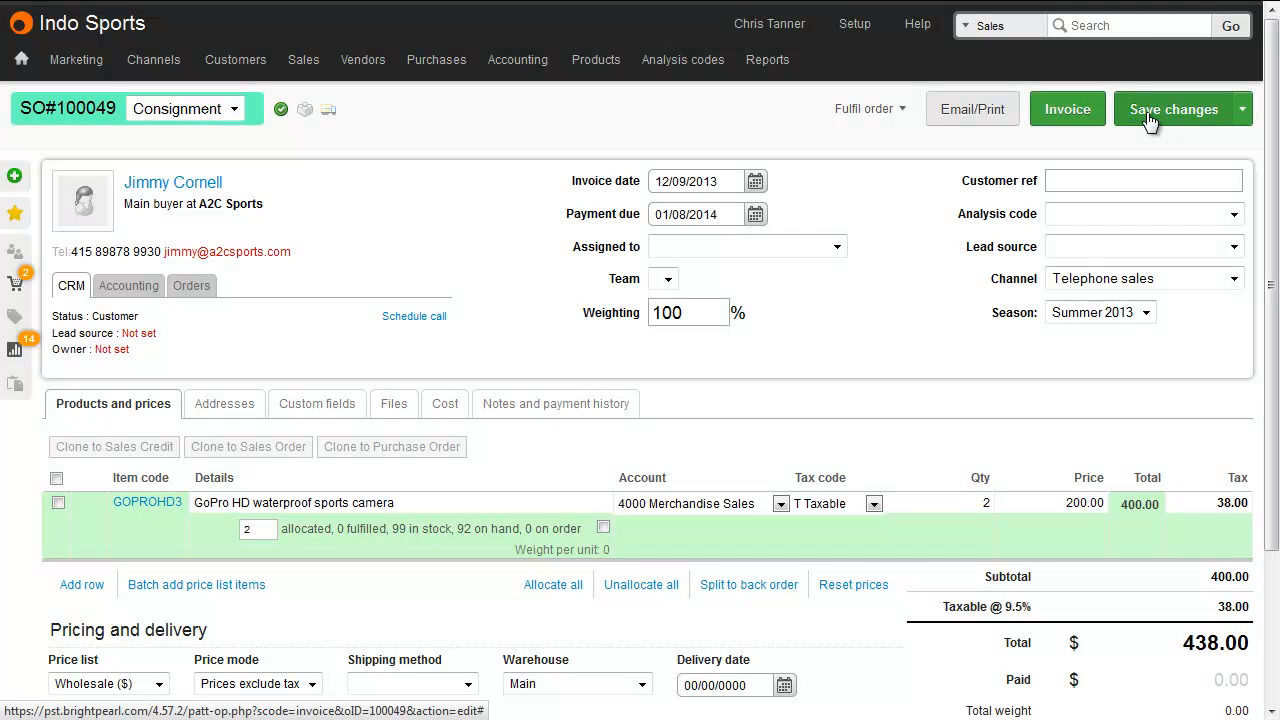
Search sales for the customer's orders by first name.
click(1150, 30)
text(jimmy)
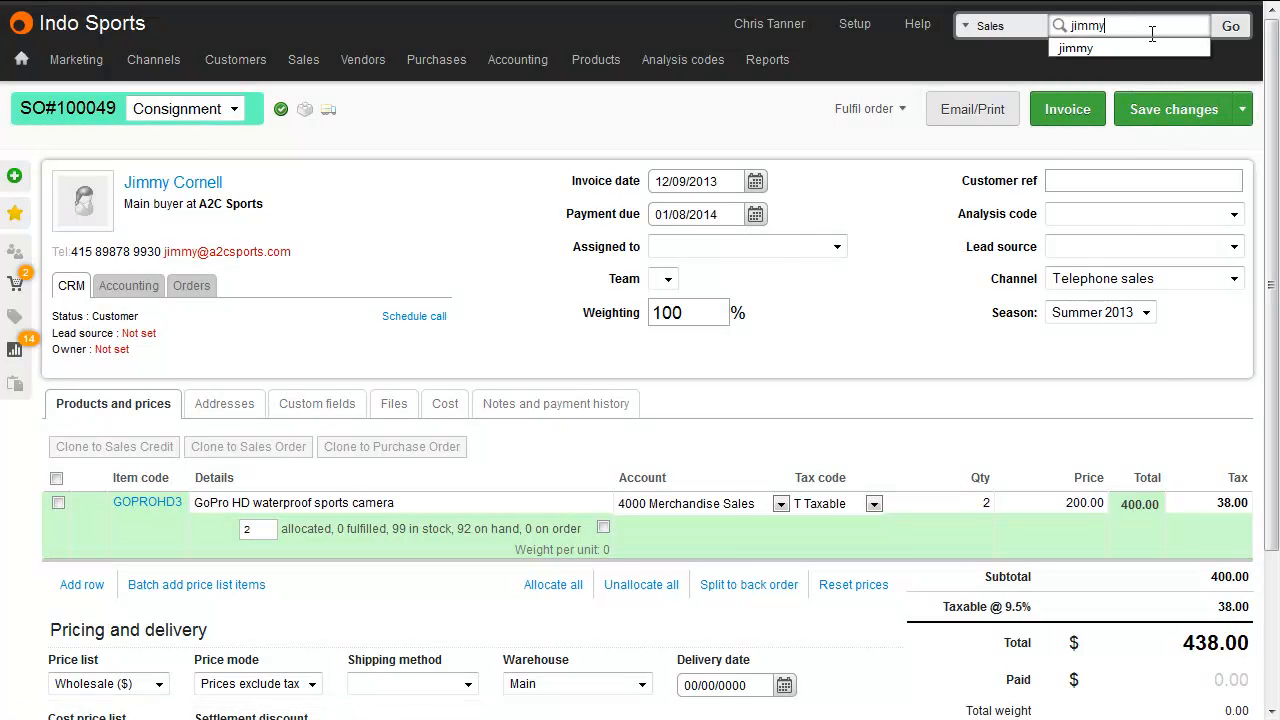
key(Return)
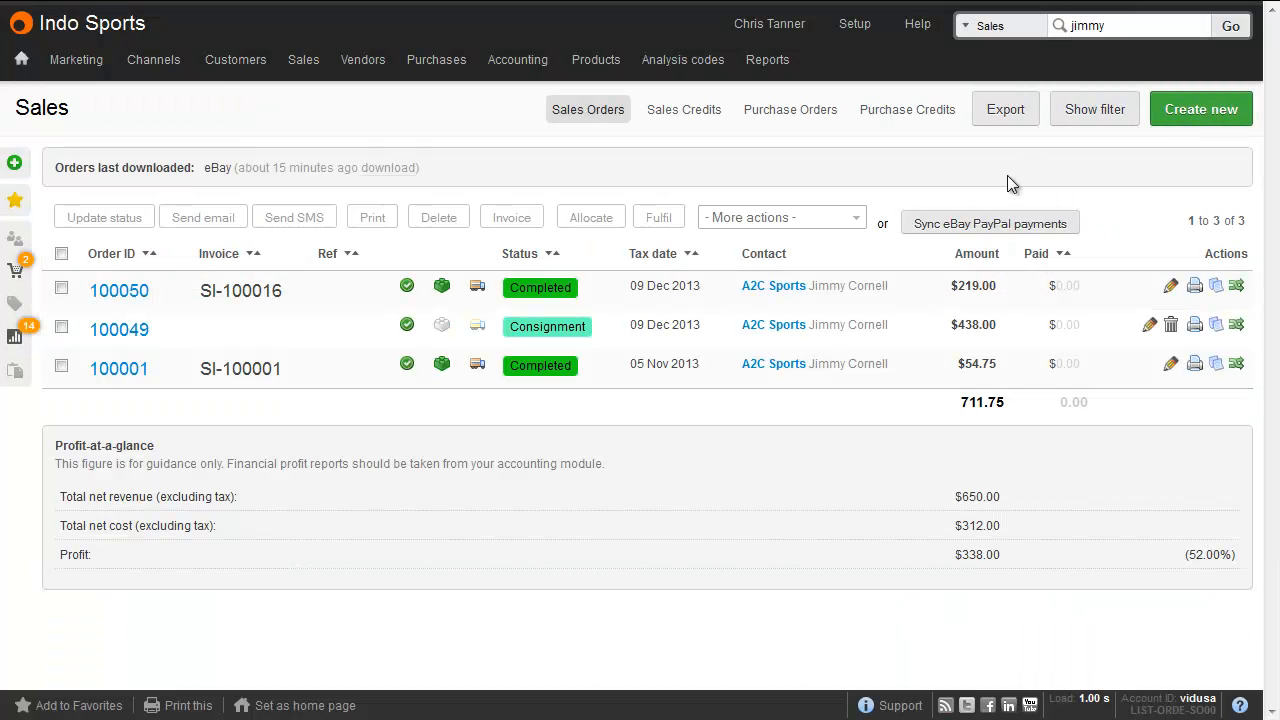